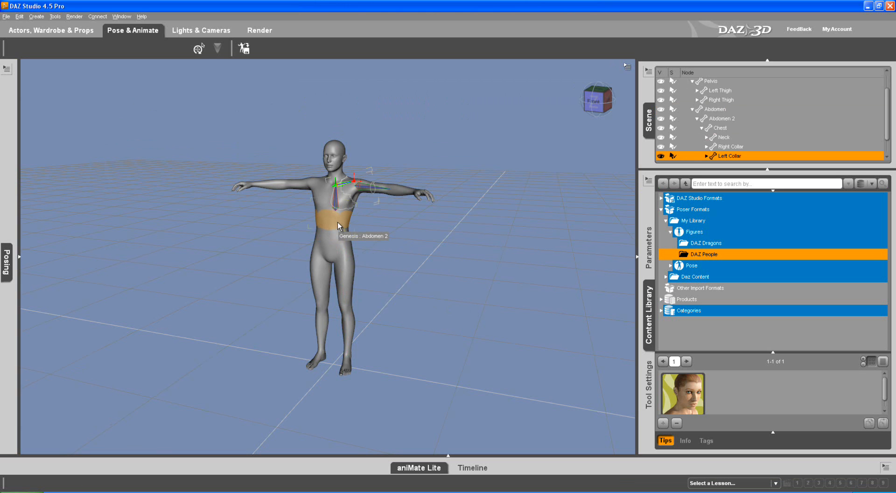
Send the Genesis figure to ZBrush through GoZ with deformation export off, and switch the received figure to Edit mode
click(7, 17)
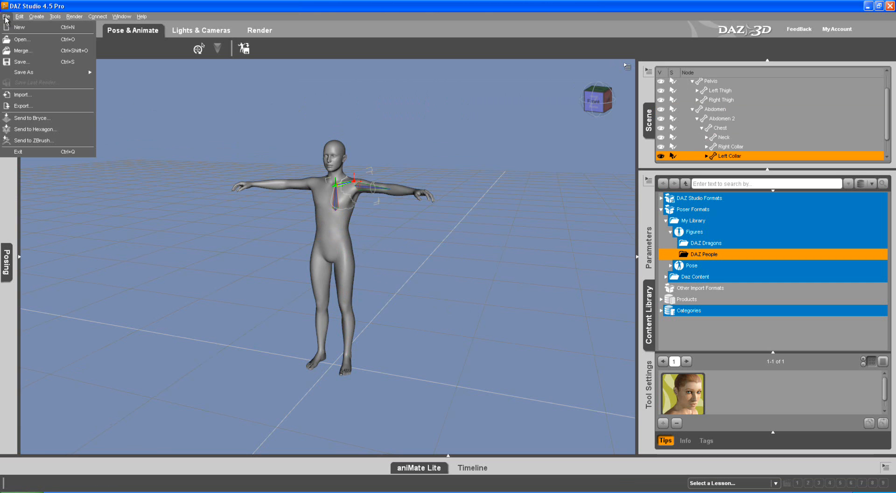
click(13, 140)
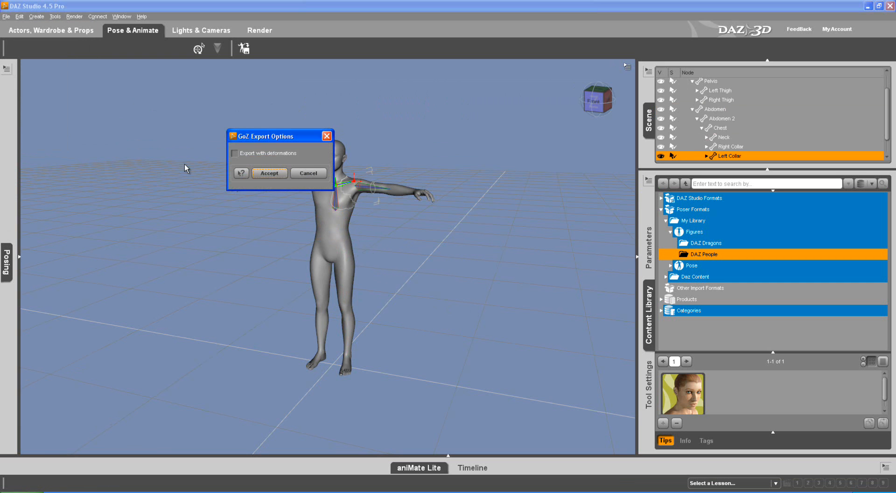
click(267, 174)
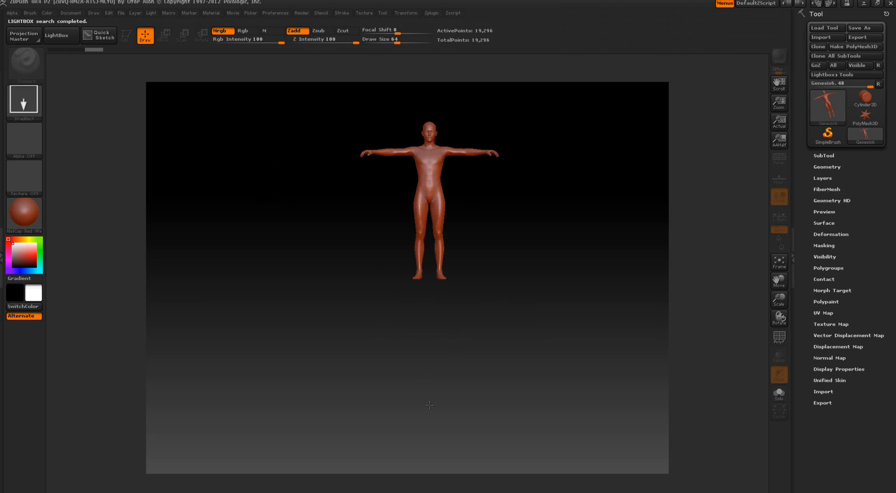
click(132, 38)
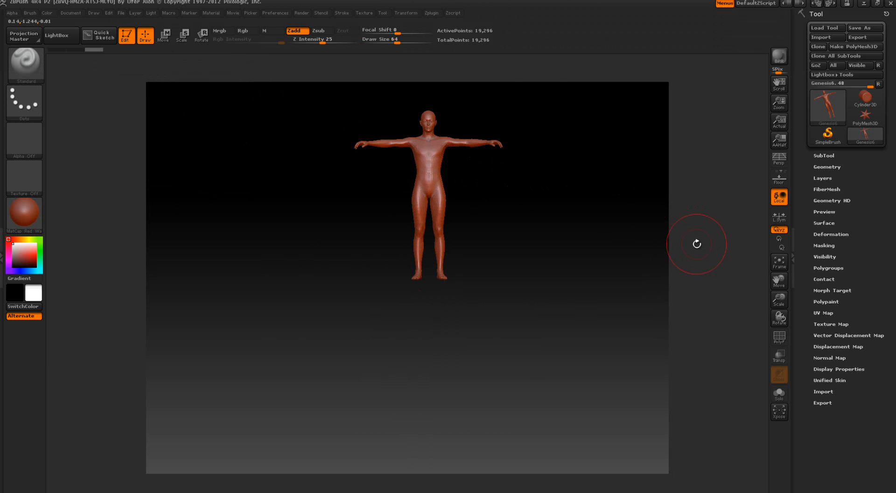
click(784, 265)
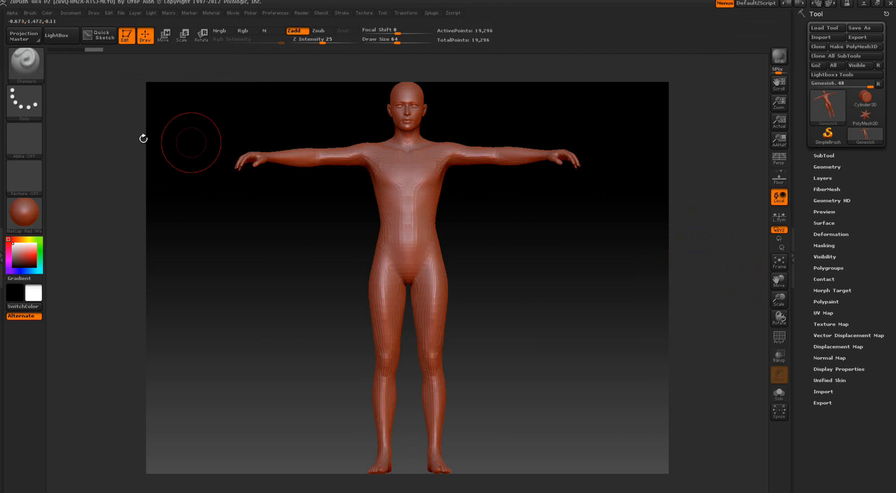
Assign the SkinShade4 material to the figure and fill the object with white
click(33, 211)
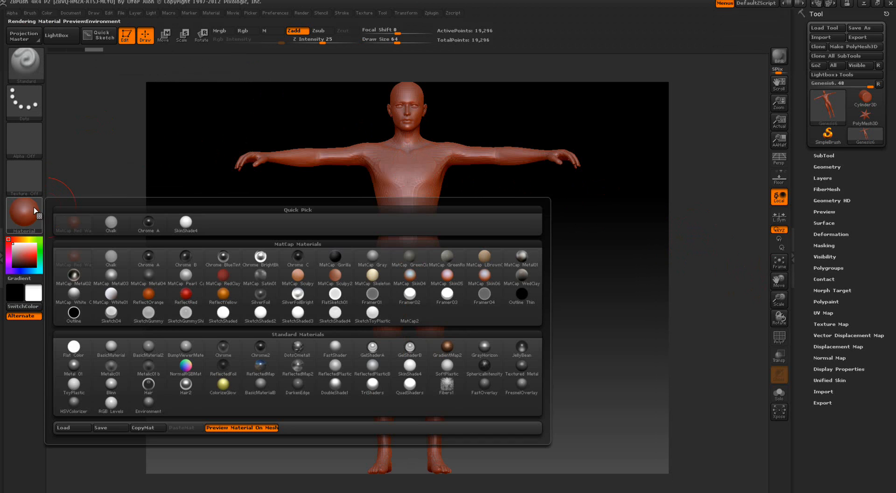
click(186, 224)
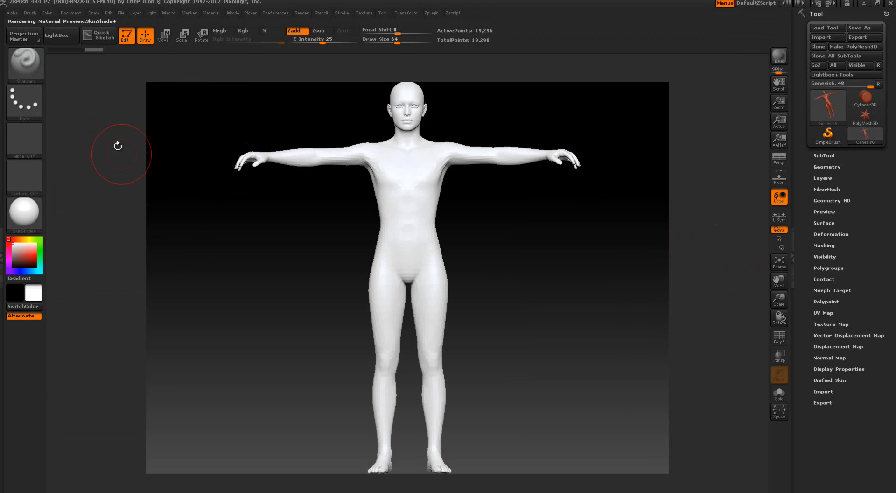
click(46, 14)
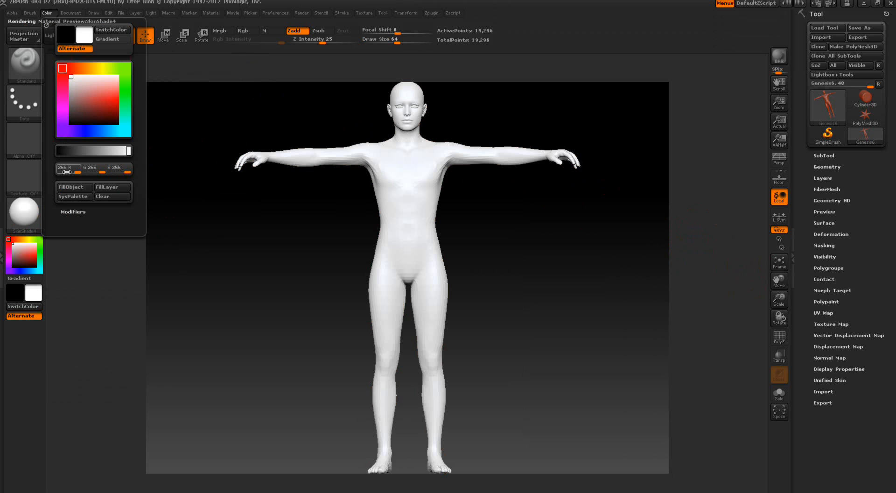
click(67, 188)
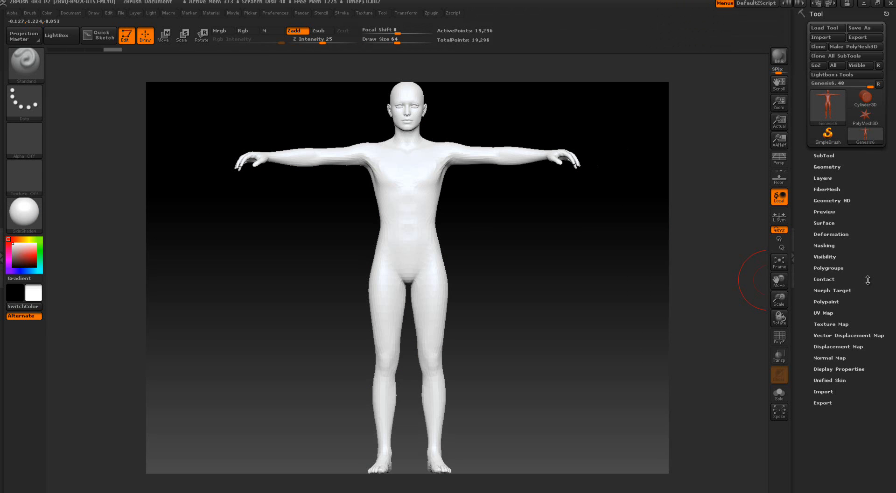
Turn on the polyframe display and split the figure into polygroups with Auto Groups With UV
click(779, 336)
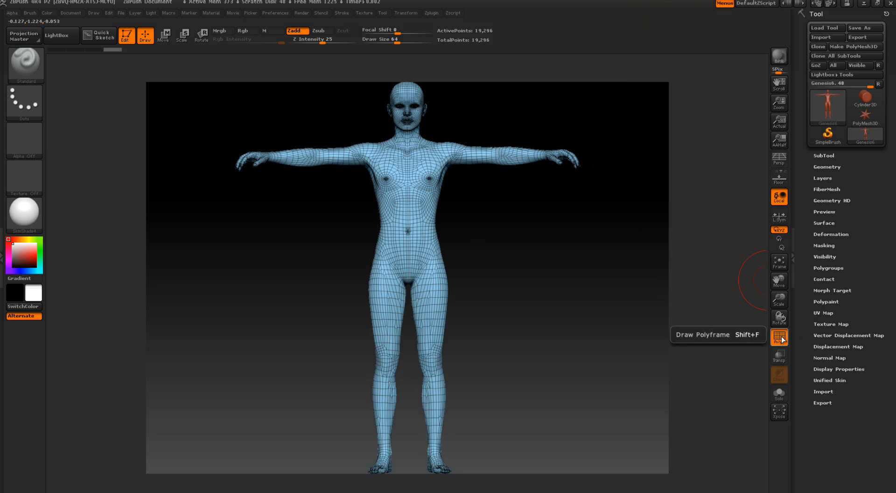
click(839, 269)
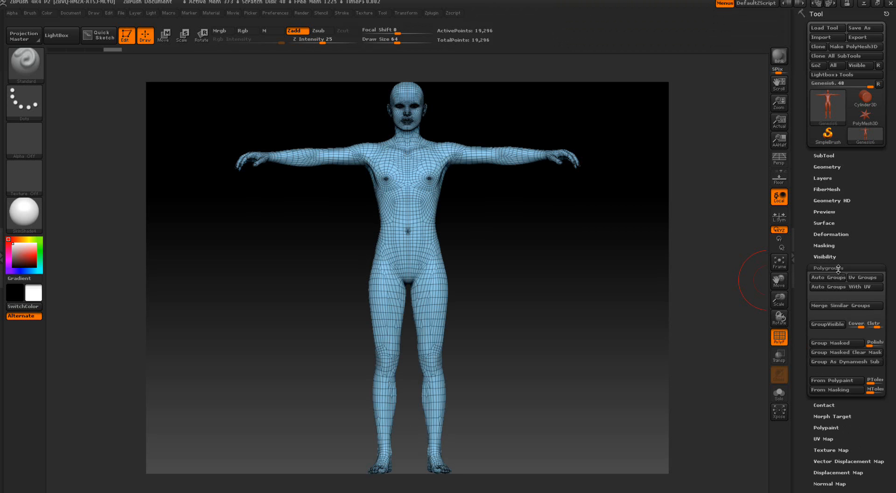
click(847, 287)
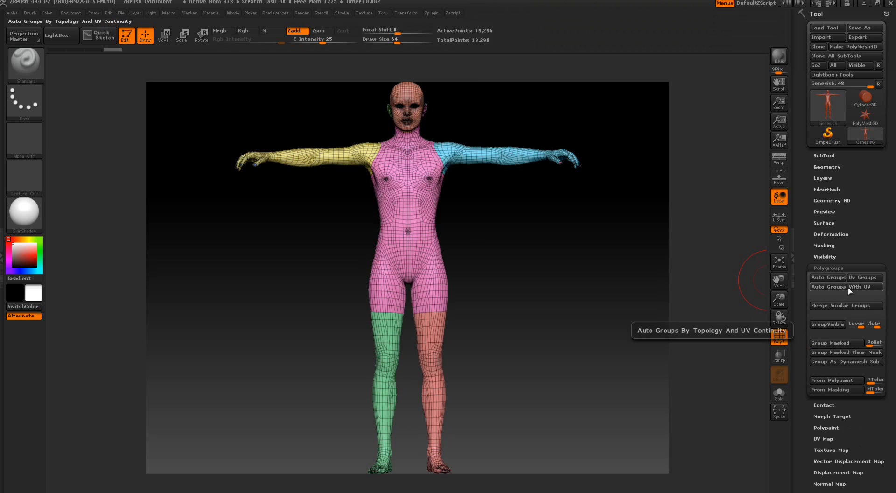
Hide only the torso polygroup to check the grouping, restore the full figure and turn off the polyframe display
ctrl+shift+click(425, 222)
ctrl+shift+click(425, 222)
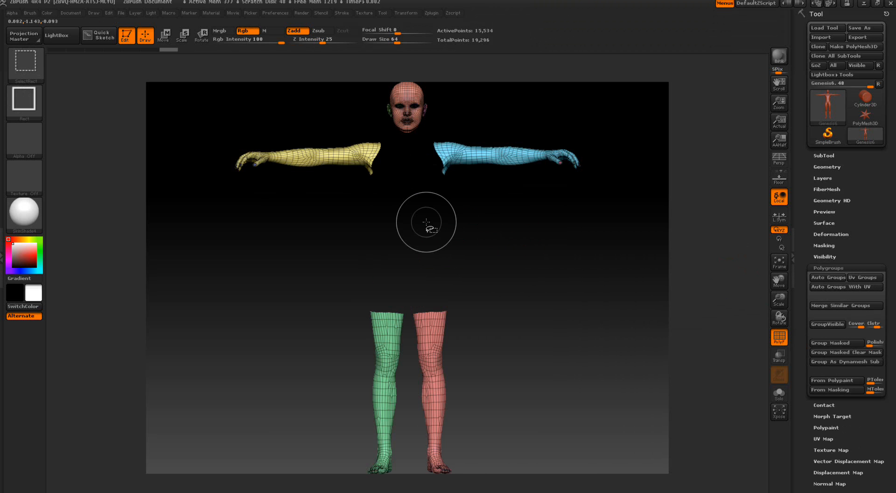
ctrl+shift+click(550, 236)
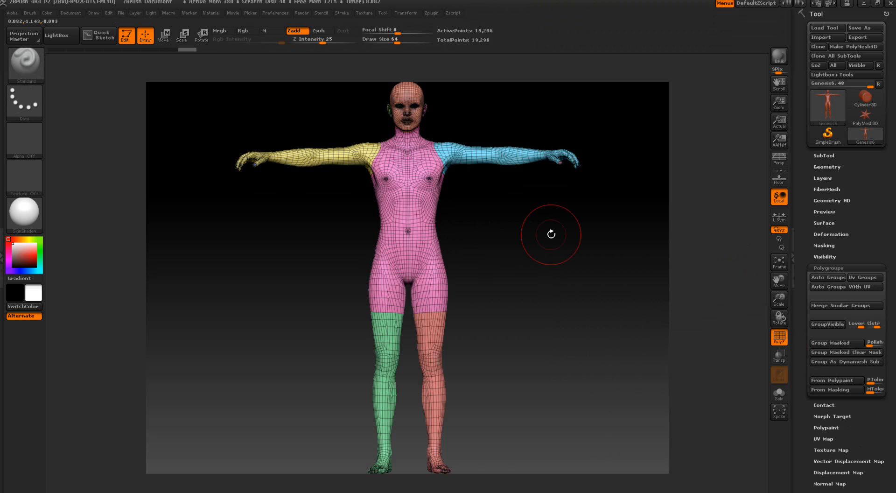
click(778, 336)
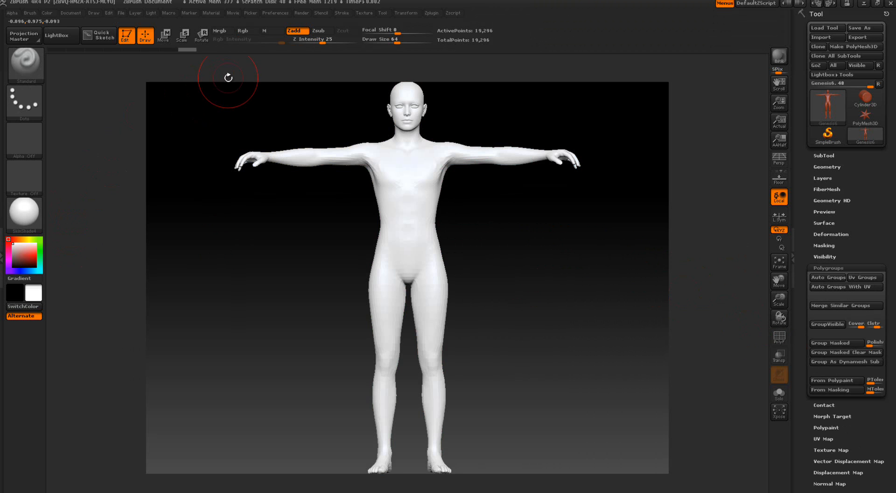
Set the brush to color only with Rgb on and Zadd off, and paint the arm on the viewer's left red
click(246, 32)
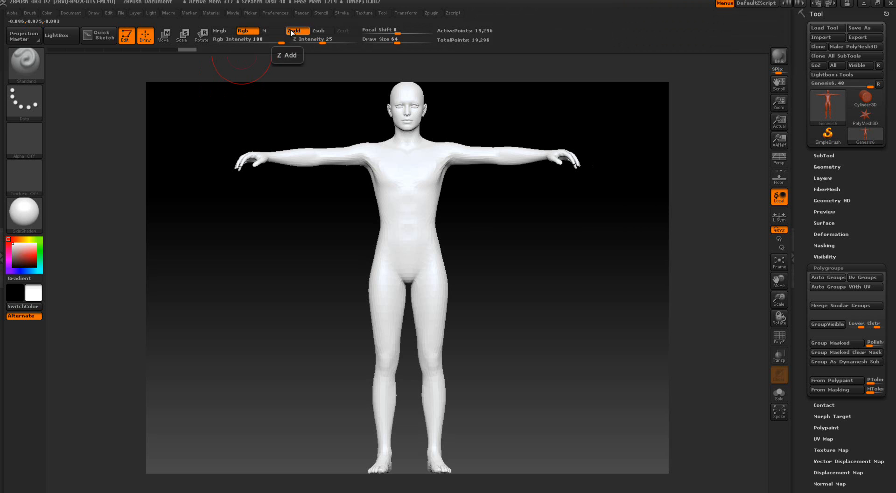
click(298, 30)
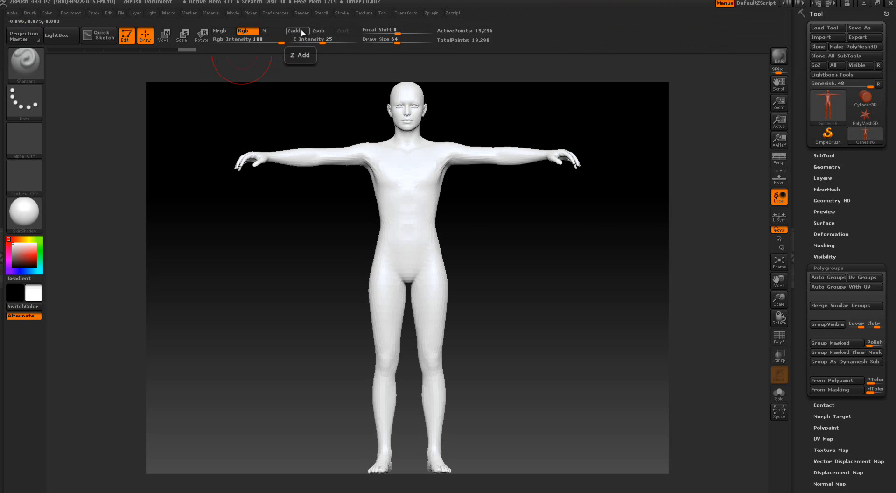
click(27, 254)
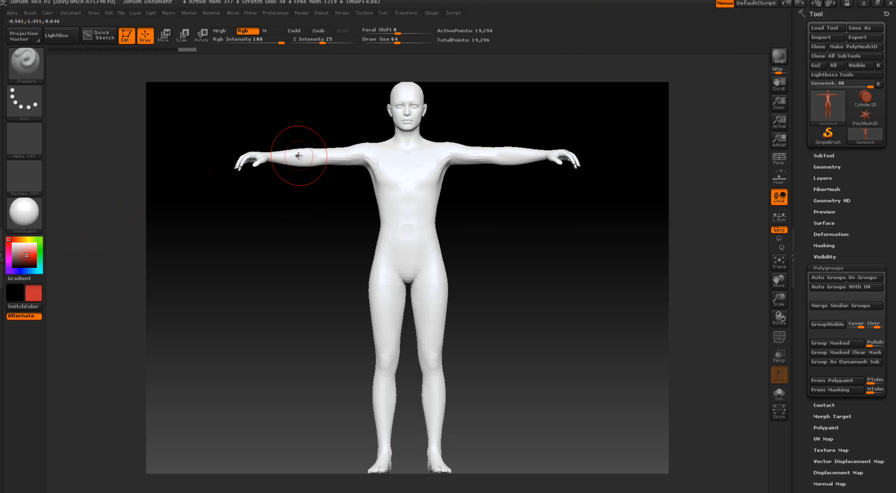
mouse_move(295, 157)
mouse_down()
mouse_move(340, 157)
mouse_move(291, 159)
mouse_up()
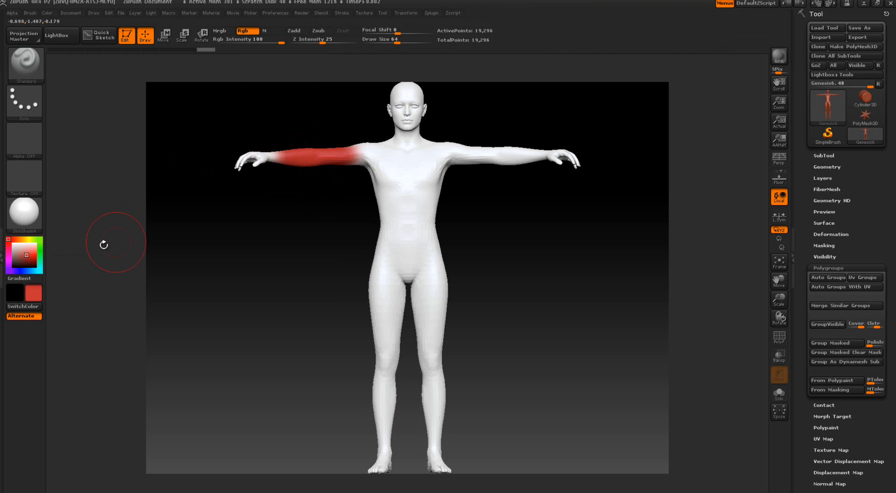
Reset the paint color to white, load Texture 30, and try a stroke of it on the chest before undoing it
click(13, 243)
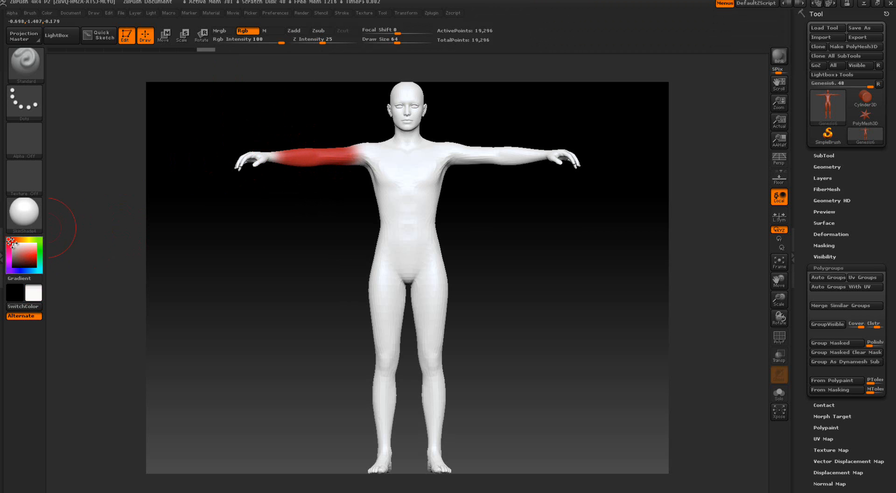
click(24, 184)
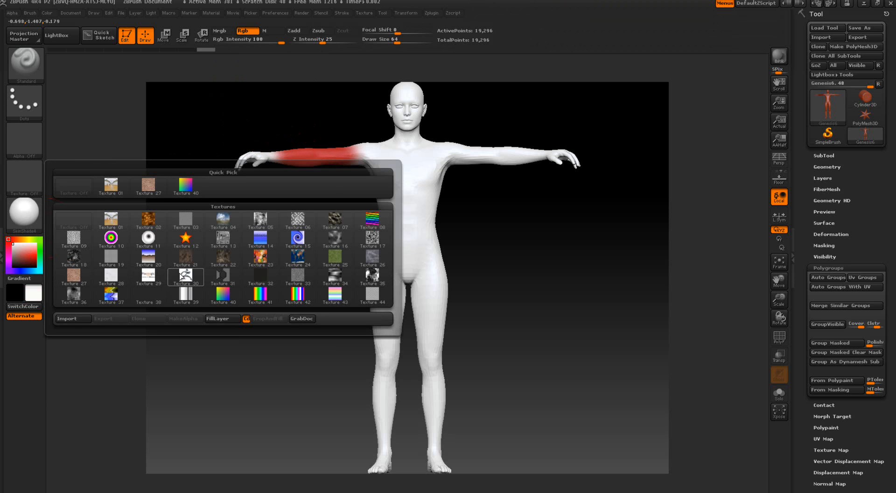
click(197, 277)
drag(407, 209, 410, 186)
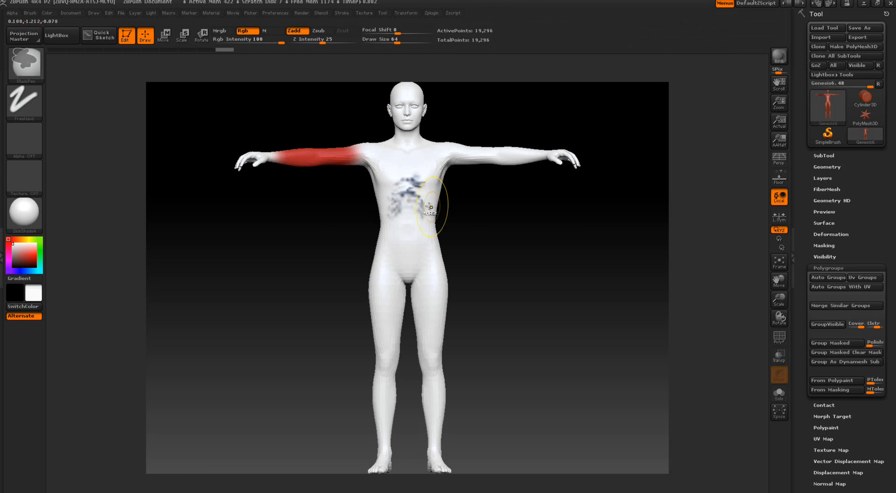
key(ctrl+z)
Set the stroke to DragRect, try stamping the texture across the torso, and undo both the stamp and the red arm paint
click(37, 103)
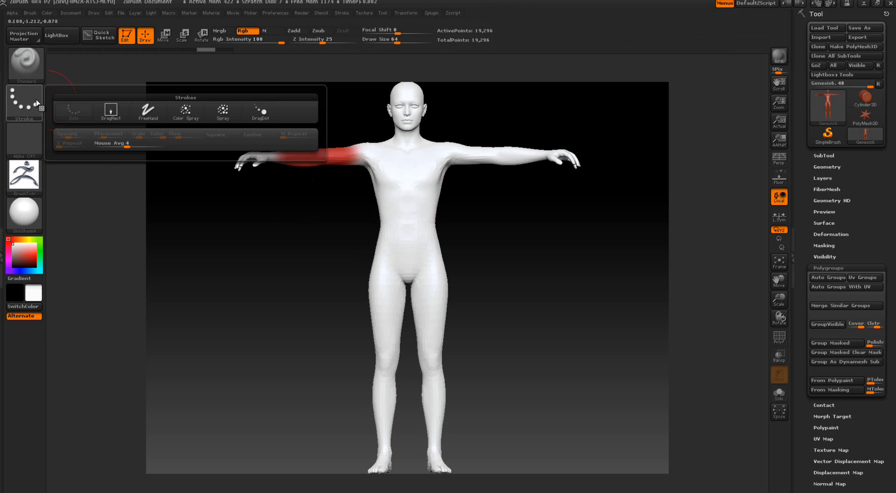
click(116, 112)
drag(410, 215, 441, 245)
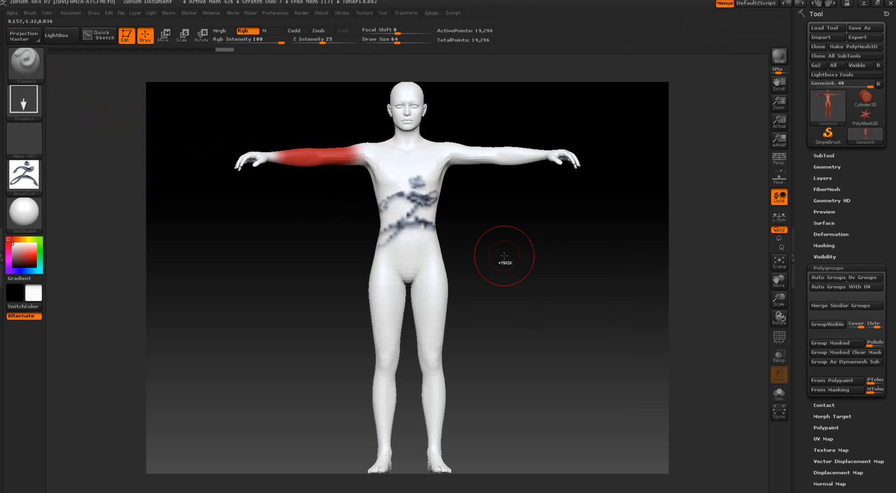
key(ctrl+z)
key(ctrl+z)
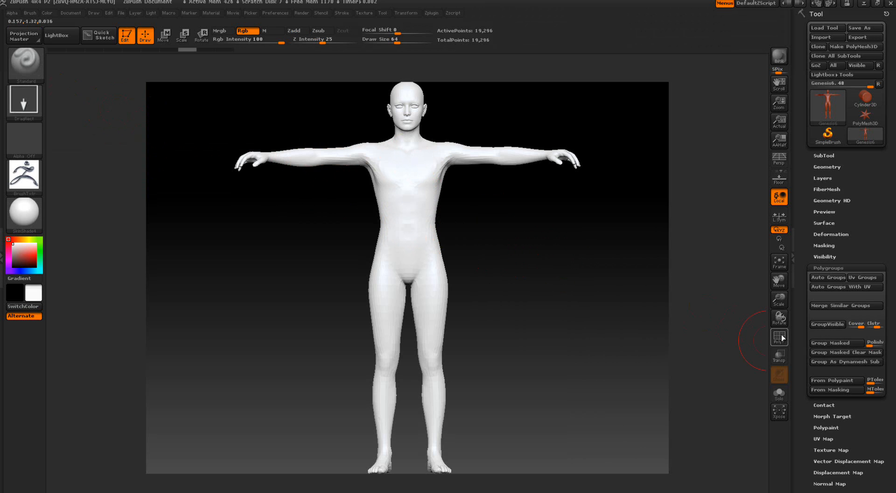
Divide the figure's mesh up to subdivision level 4, and stamp the texture across the torso with the DragRect stroke
click(782, 337)
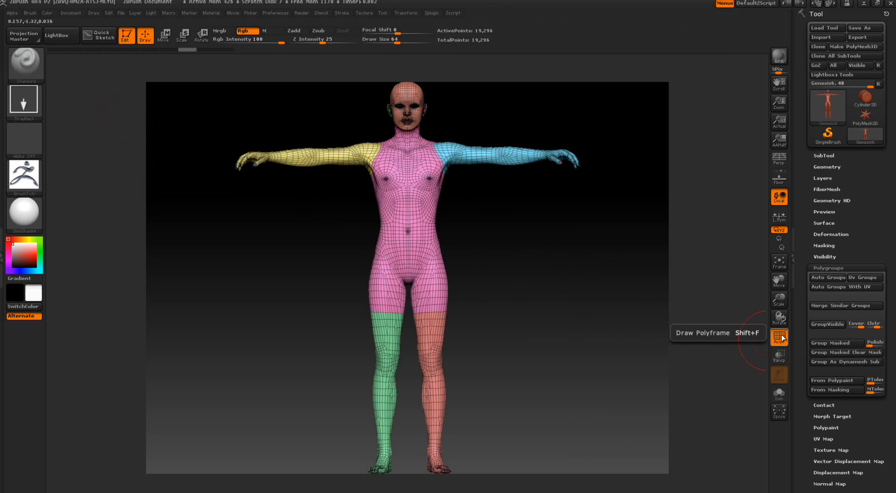
click(821, 167)
click(819, 237)
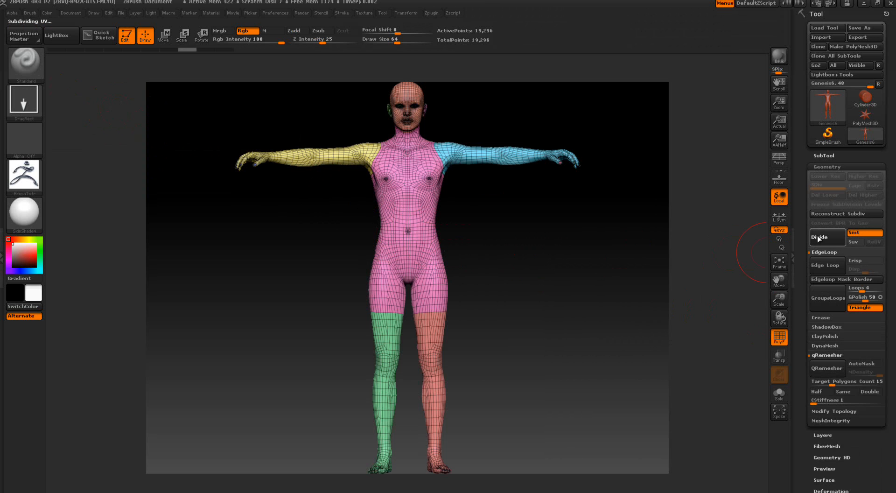
click(819, 237)
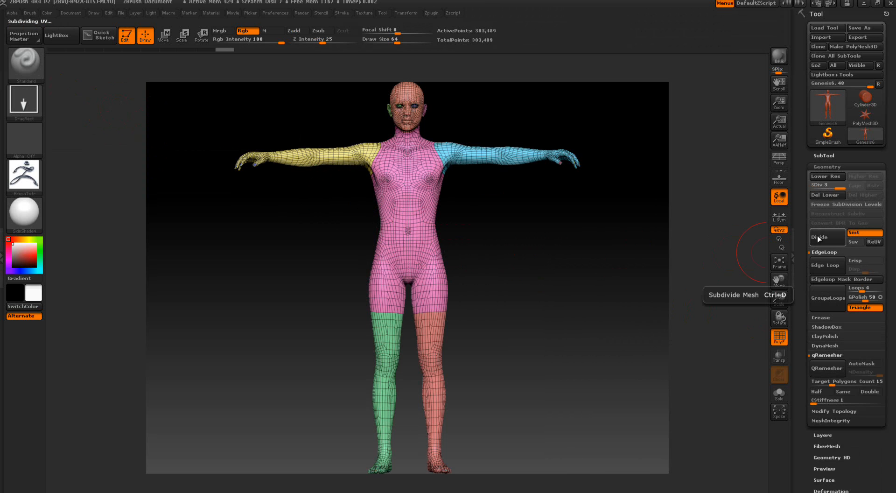
click(820, 237)
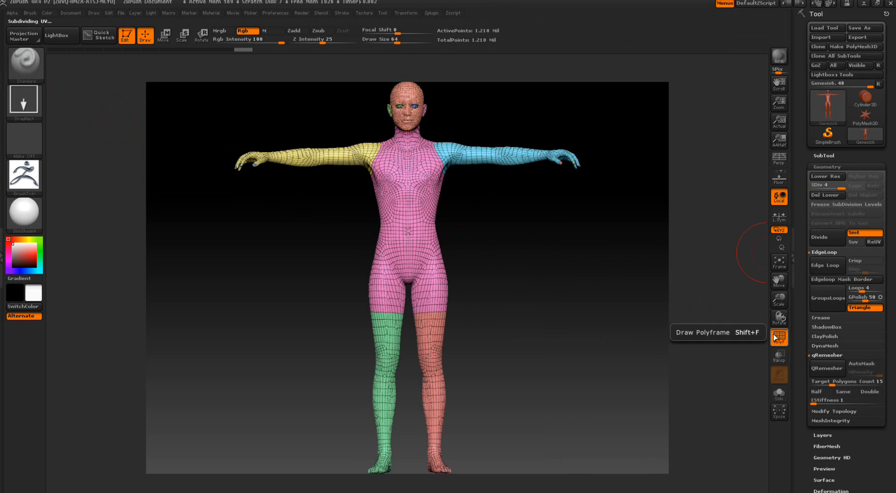
click(777, 337)
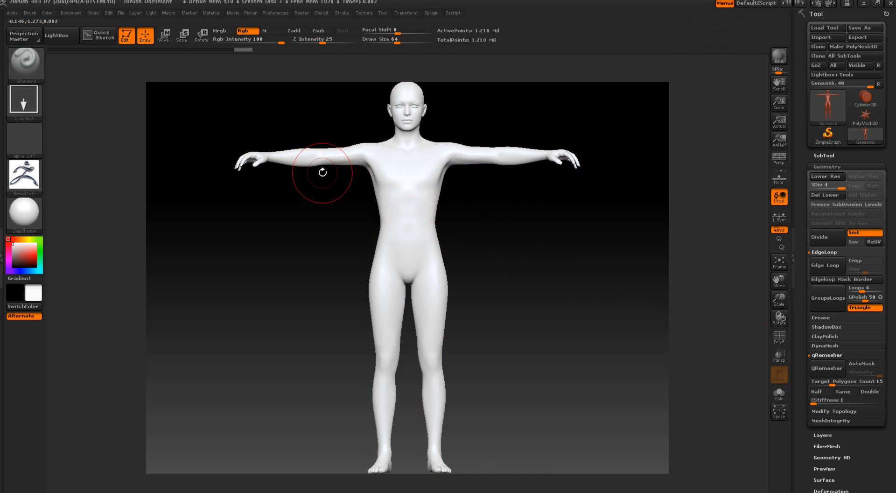
mouse_move(408, 210)
mouse_down()
mouse_move(396, 173)
mouse_move(398, 119)
mouse_up()
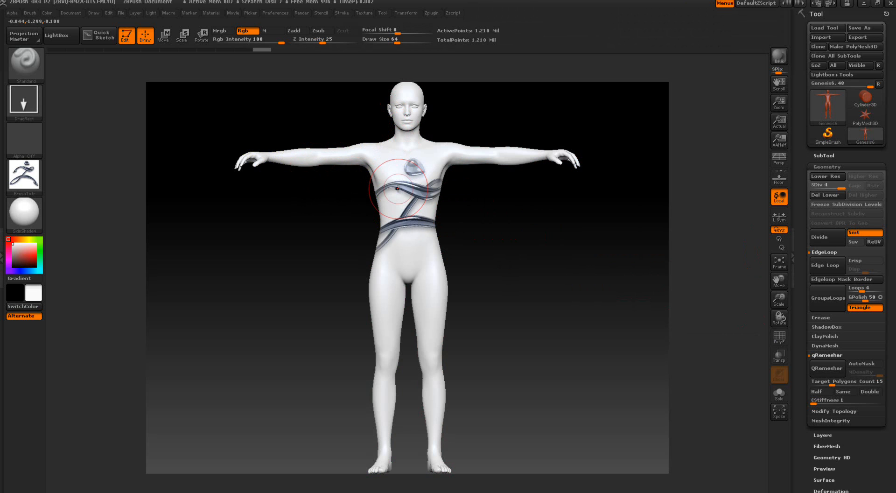
Isolate the torso polygroup so only the textured torso is displayed, with the polyframe off
click(778, 337)
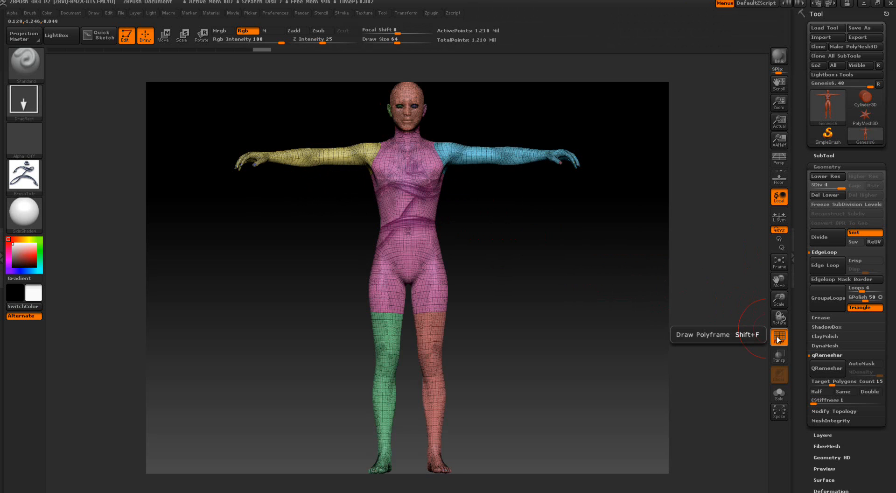
ctrl+shift+click(414, 242)
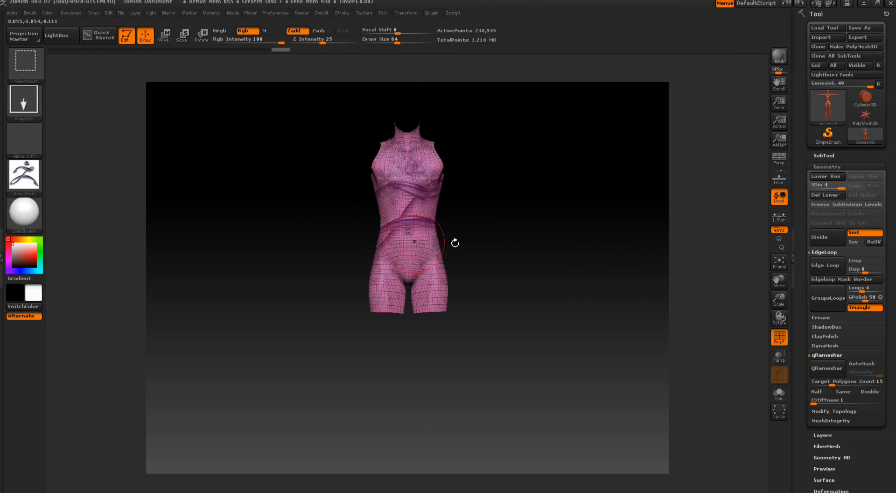
click(778, 337)
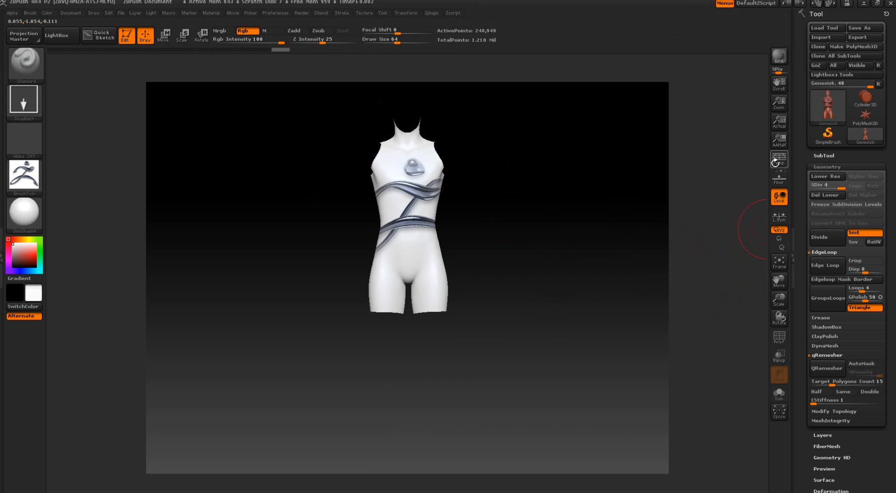
click(848, 164)
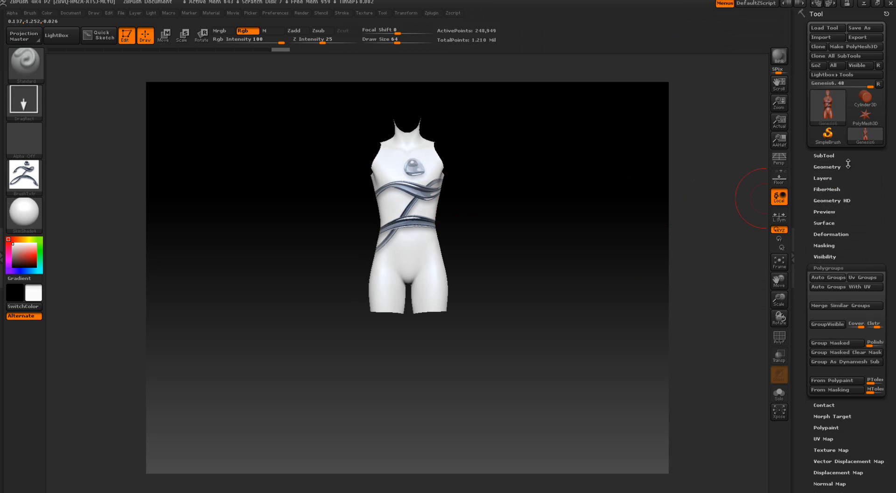
Create a texture map of the torso from its polypaint and clone it into the texture palette
click(831, 268)
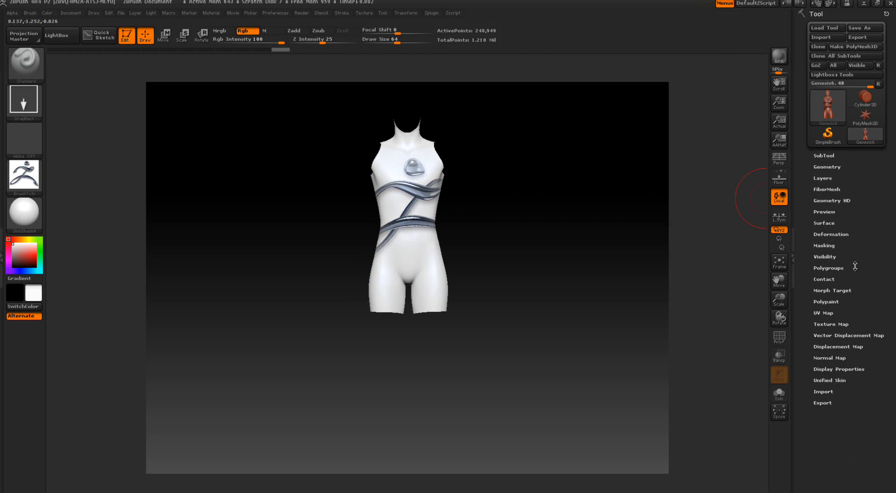
click(834, 323)
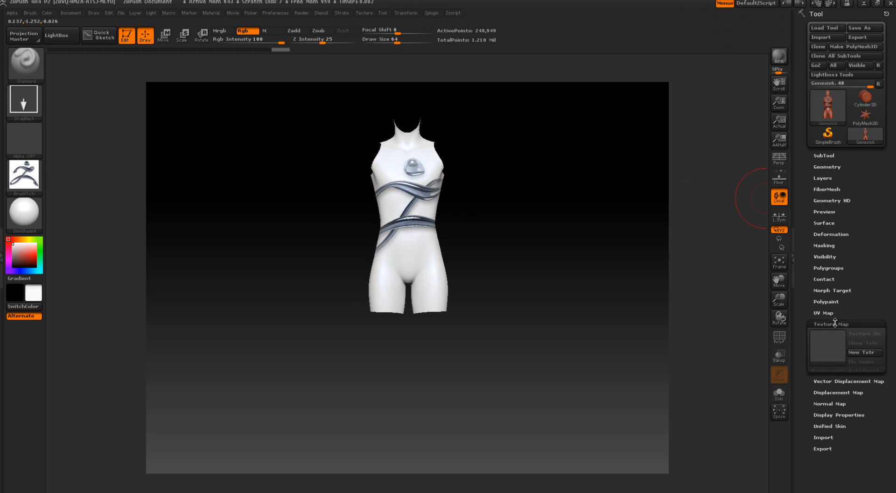
click(836, 390)
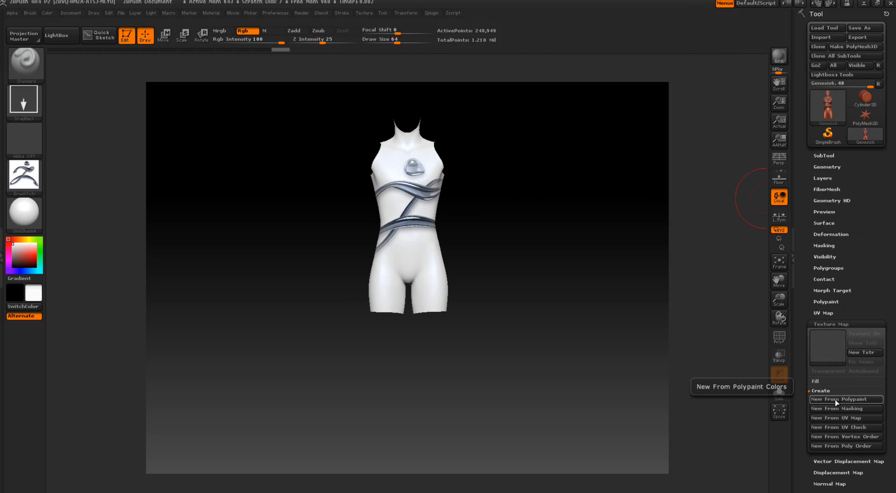
click(836, 400)
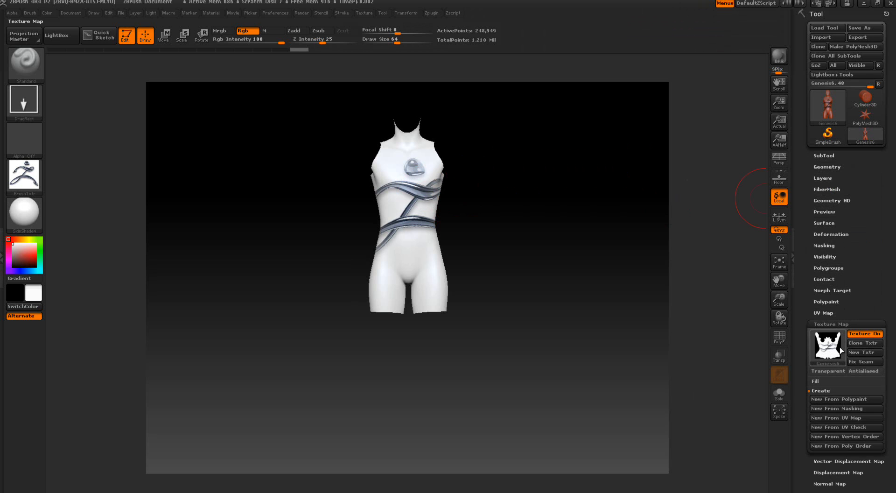
click(856, 344)
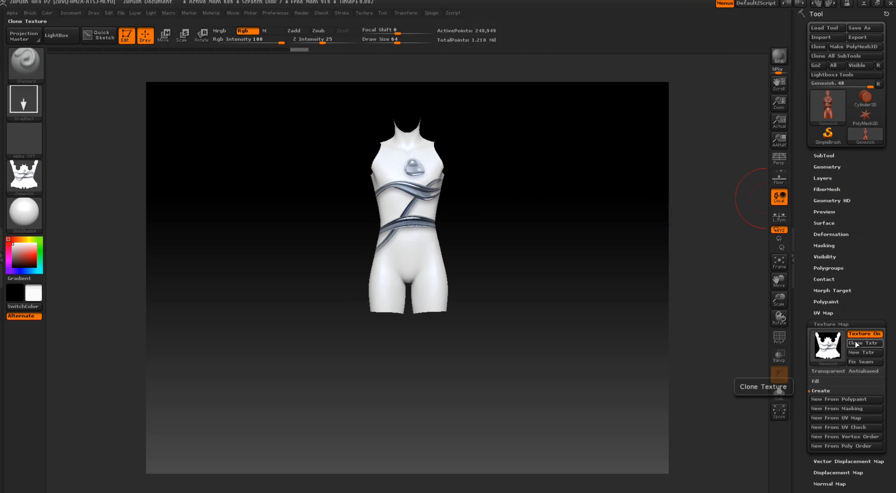
mouse_move(18, 173)
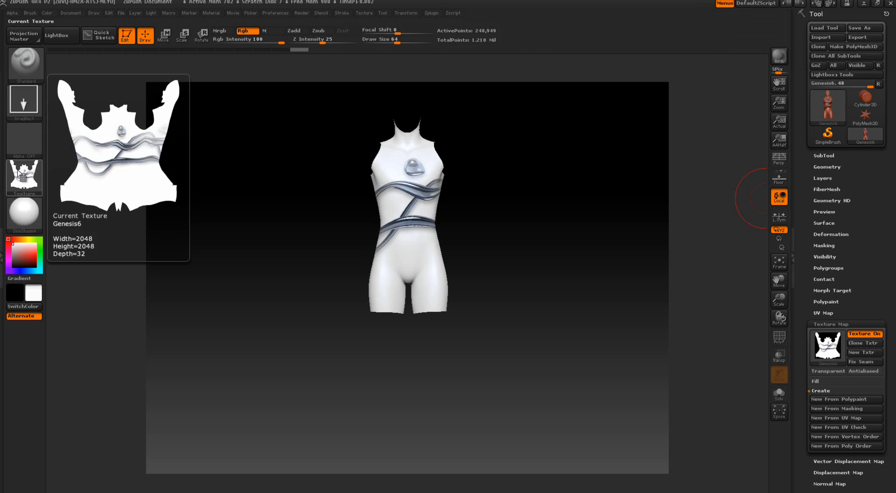
Flip the cloned torso texture vertically, set the current texture to Texture Off, and turn off the torso's texture map
click(364, 13)
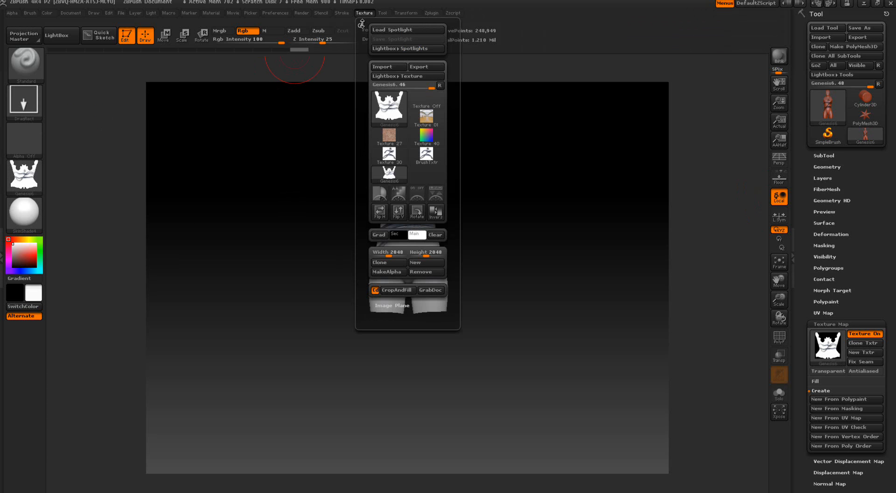
click(396, 213)
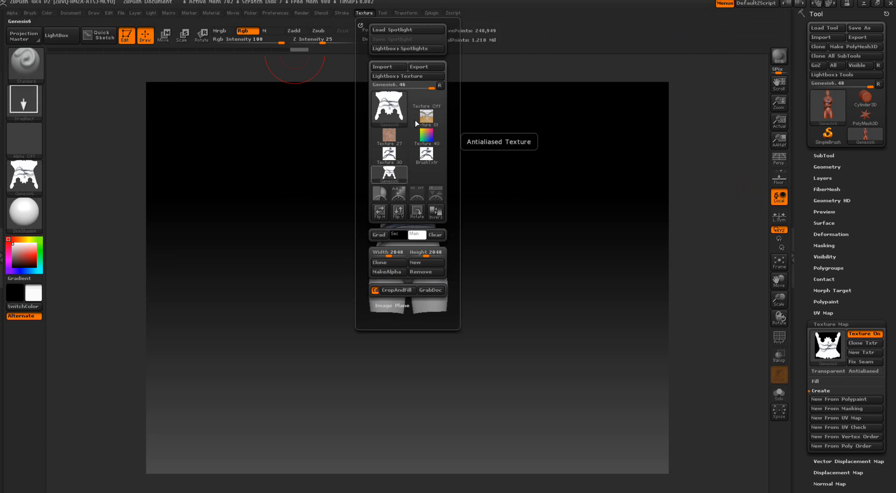
click(421, 96)
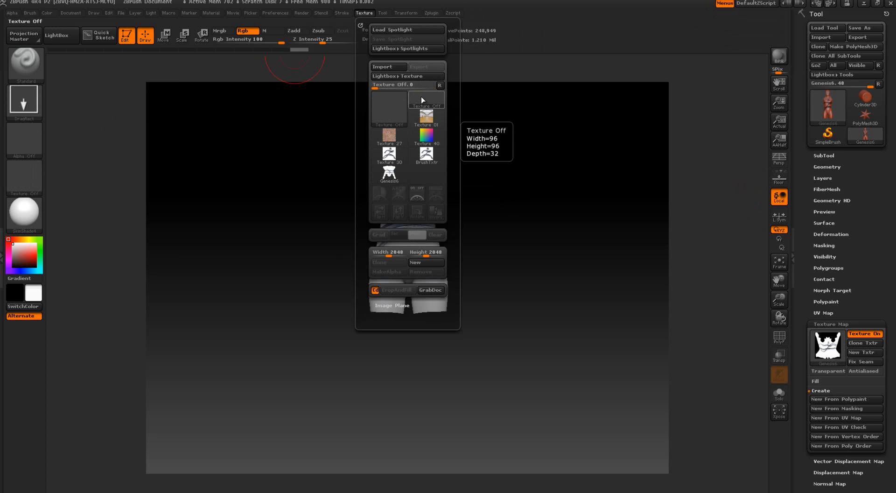
click(858, 334)
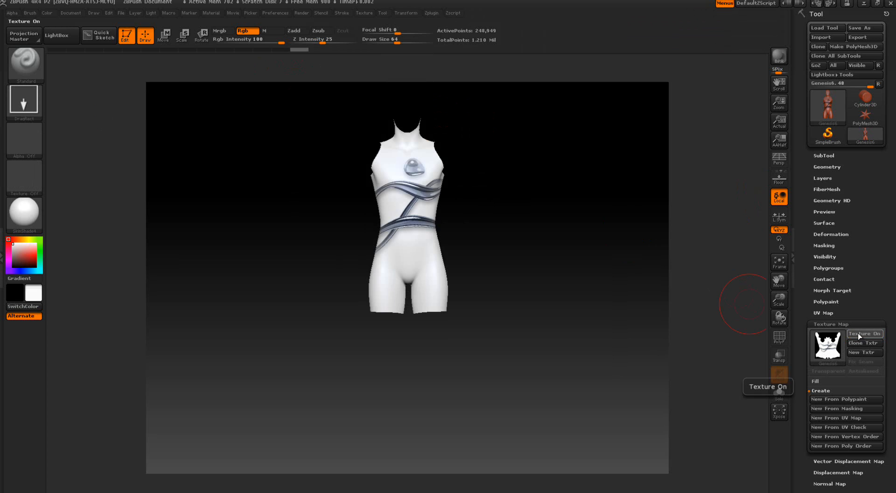
Redisplay the whole figure, and undo the torso texture stamp and the mesh subdivisions
ctrl+shift+click(631, 226)
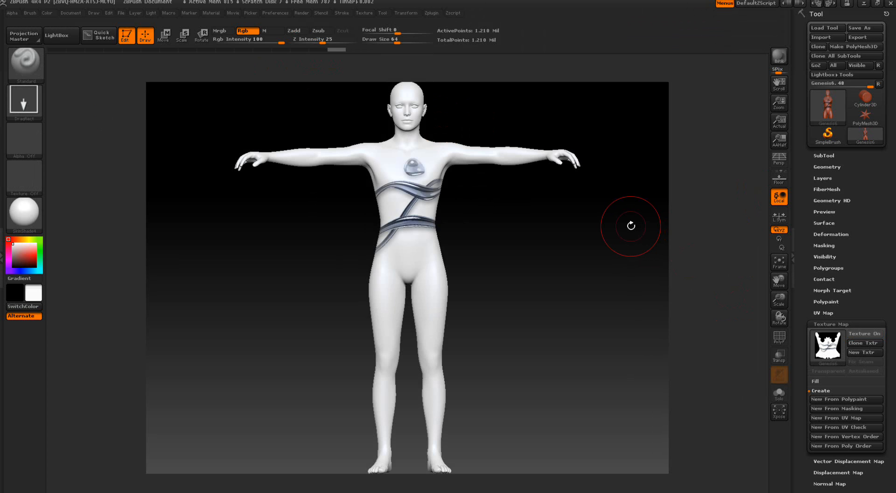
click(828, 167)
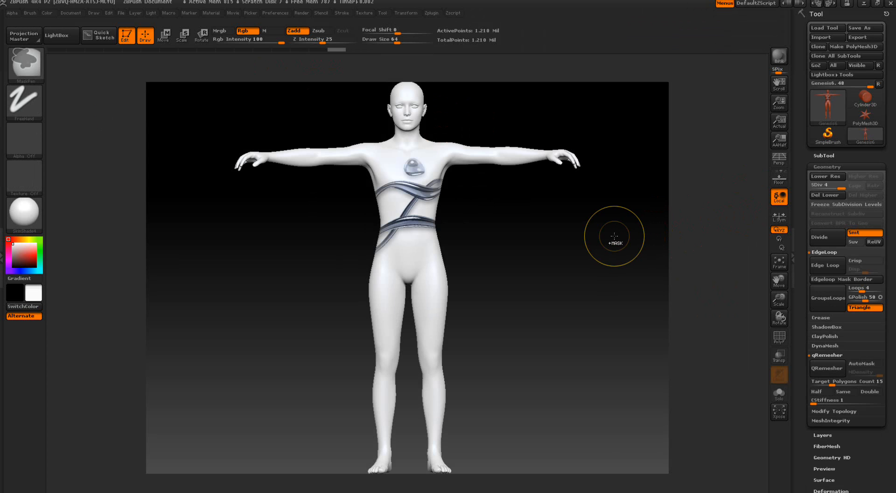
key(ctrl+z)
key(ctrl+z)
key(ctrl+z)
key(ctrl+z)
key(ctrl+z)
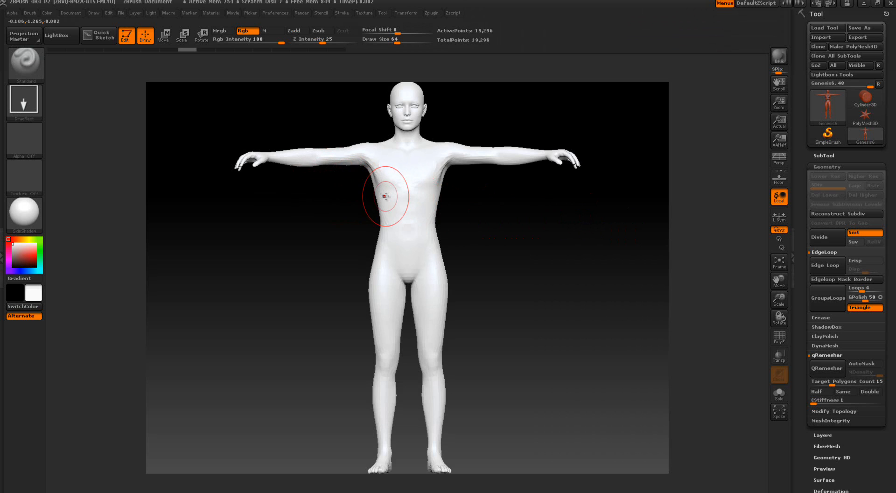
Turn on the polyframe, isolate the yellow arm polygroup, and delete the hidden rest of the figure
click(778, 336)
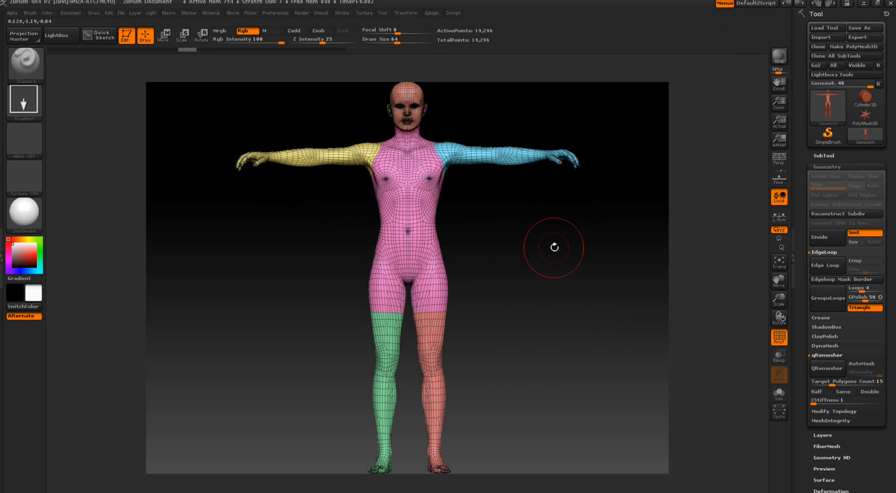
key(ctrl+shift)
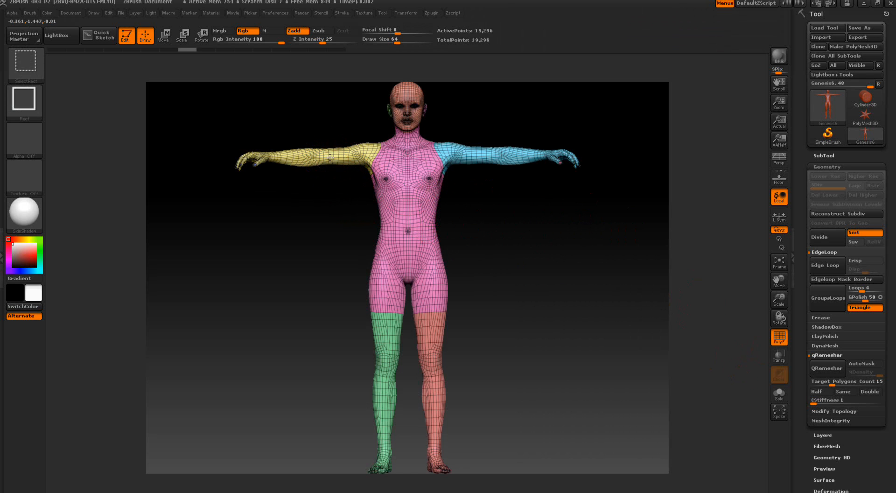
ctrl+shift+click(330, 158)
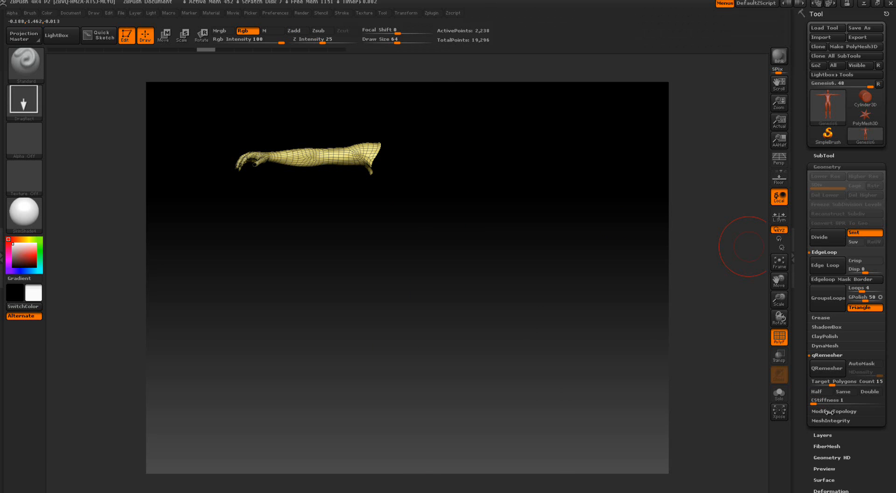
click(829, 411)
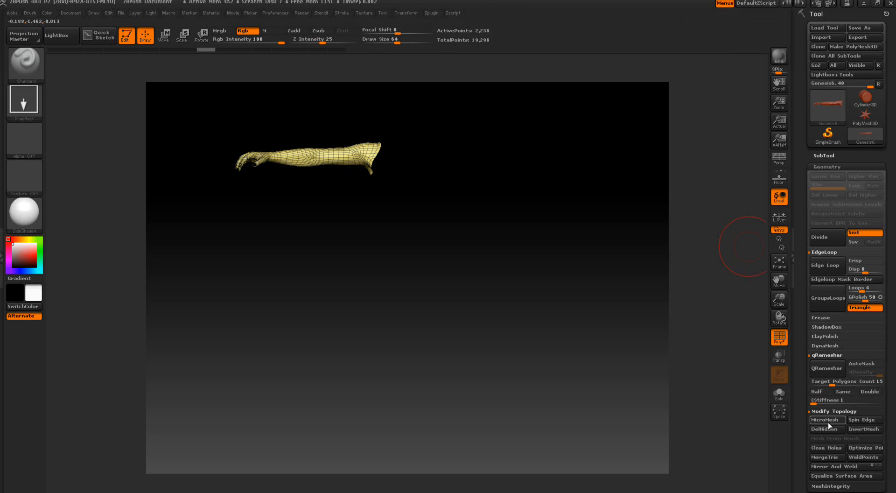
click(827, 429)
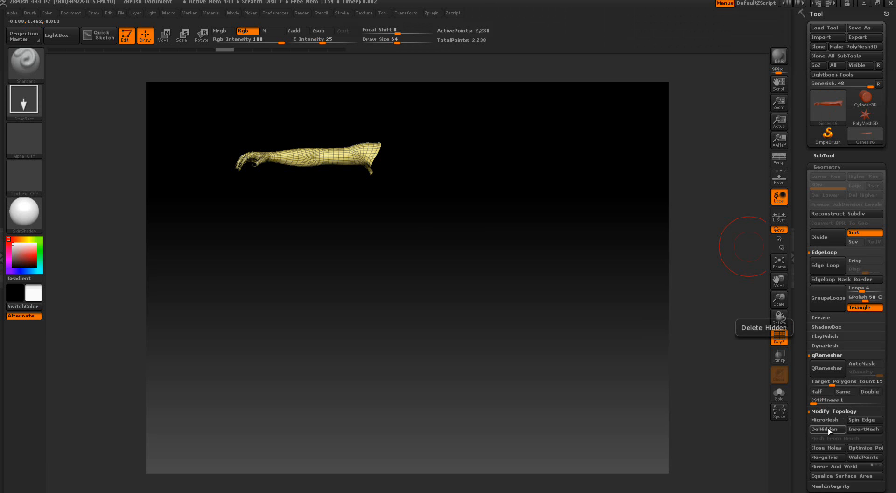
Divide the arm mesh up to subdivision level 5, frame it in the view, and lower it to level 2
click(828, 238)
click(829, 237)
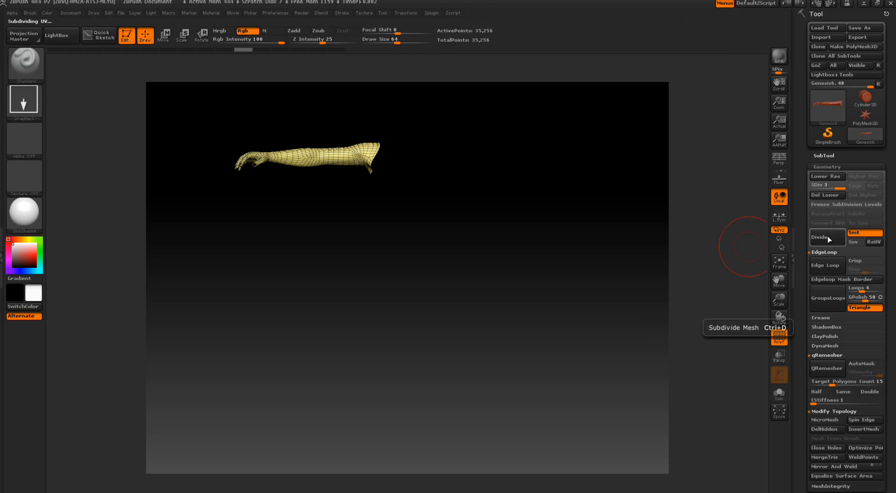
click(828, 238)
click(828, 237)
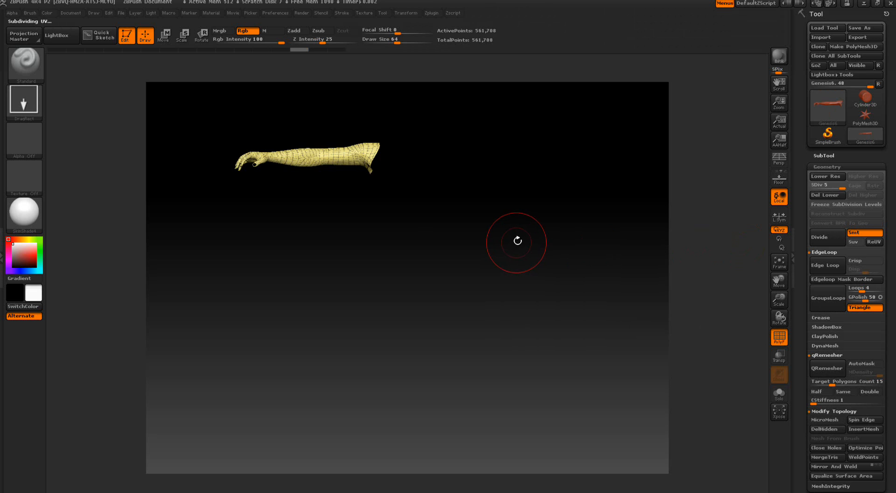
key(f)
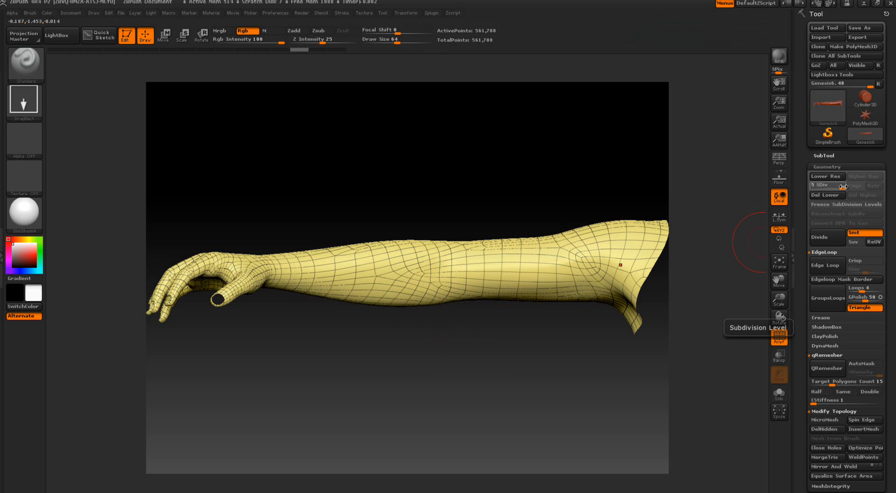
drag(842, 186, 822, 186)
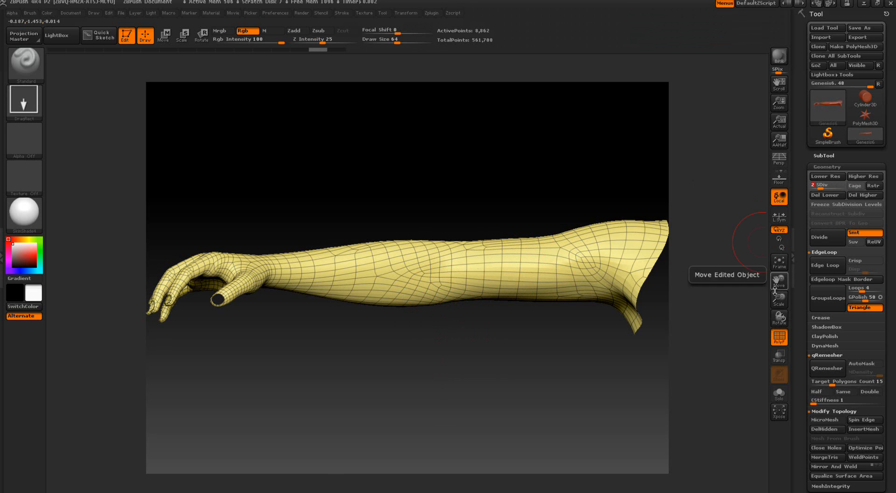
Turn off the polyframe, set the arm's UV map size to 4096, and create a new blank texture map
click(775, 340)
drag(799, 280, 796, 162)
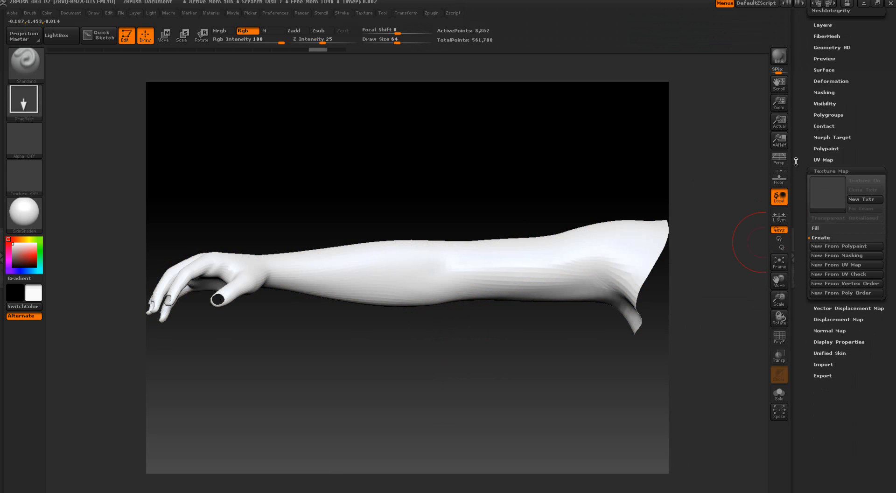
click(822, 159)
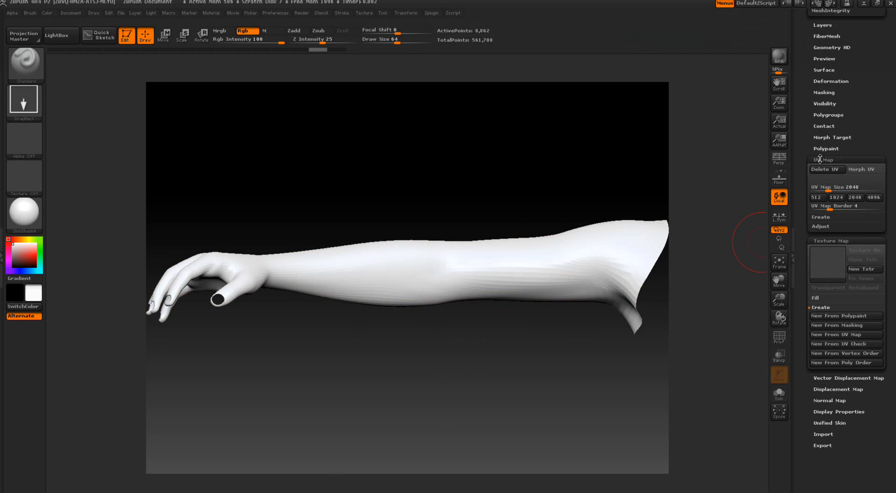
click(873, 197)
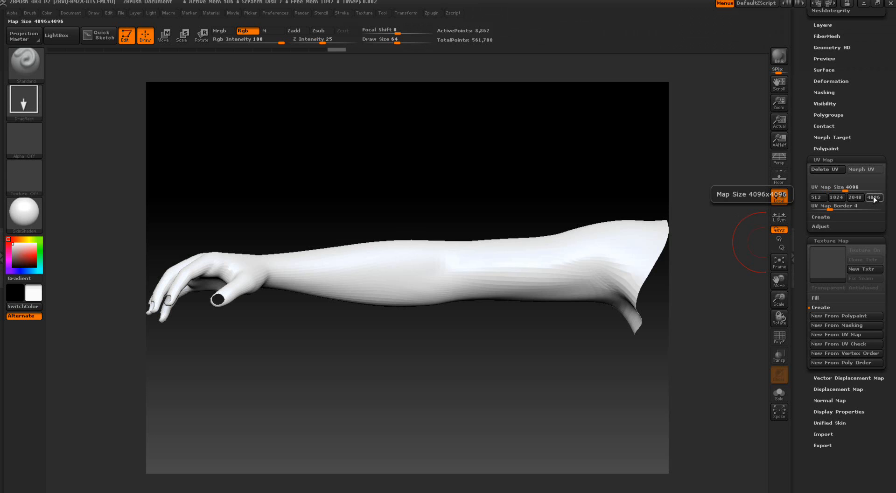
click(866, 270)
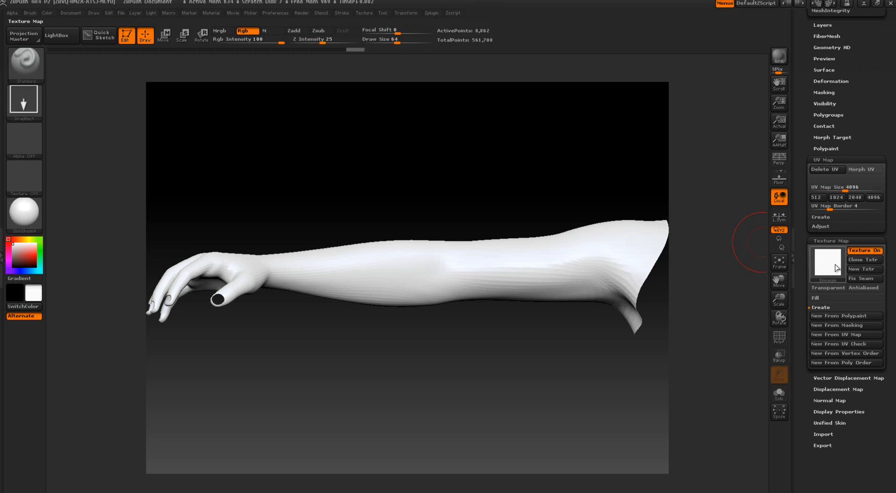
mouse_move(837, 267)
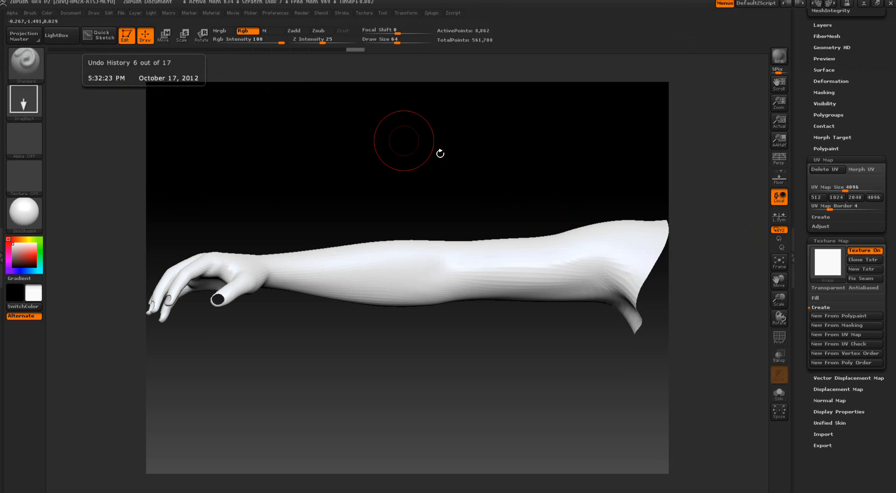
click(820, 159)
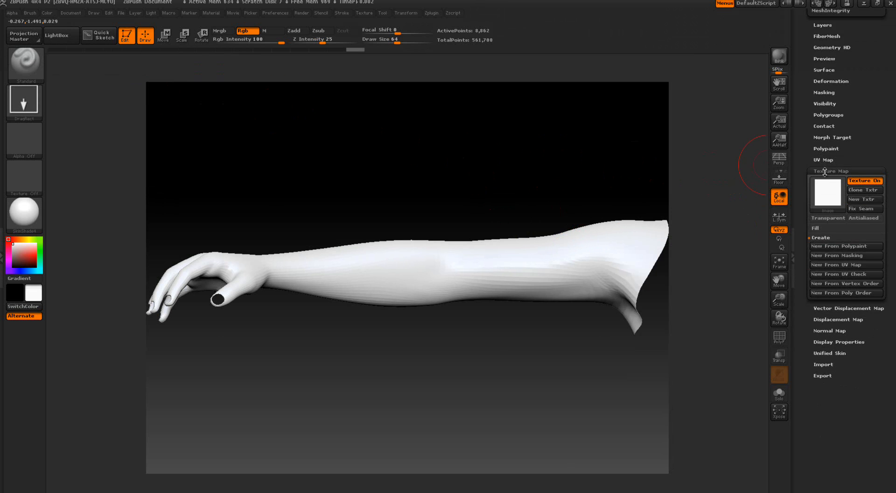
click(825, 170)
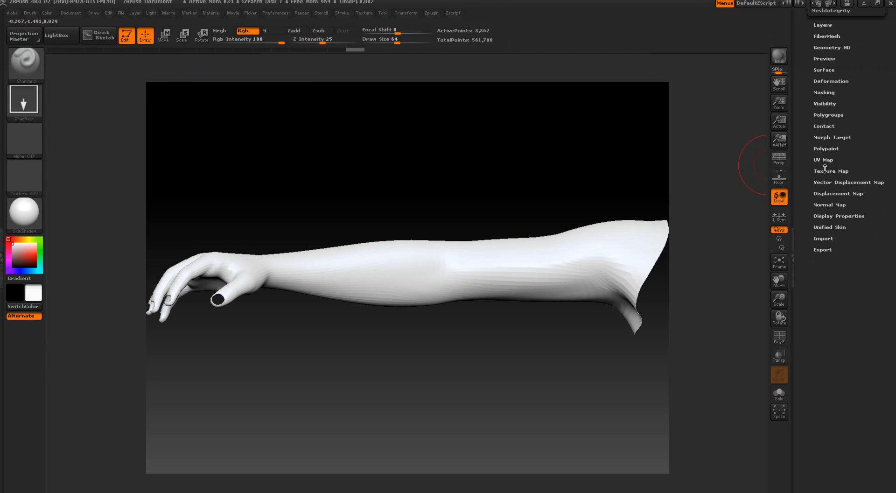
Turn on double-sided display for the arm and frame it to fill the canvas
click(825, 216)
click(820, 244)
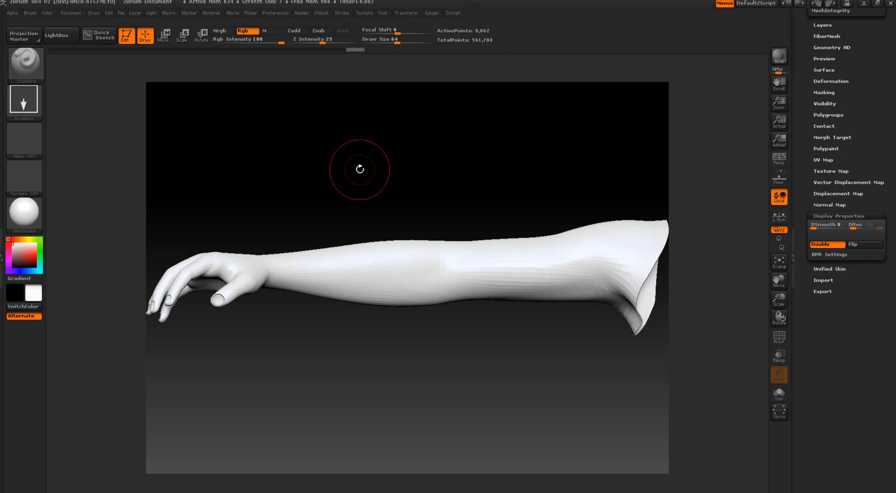
alt+drag(359, 174, 321, 68)
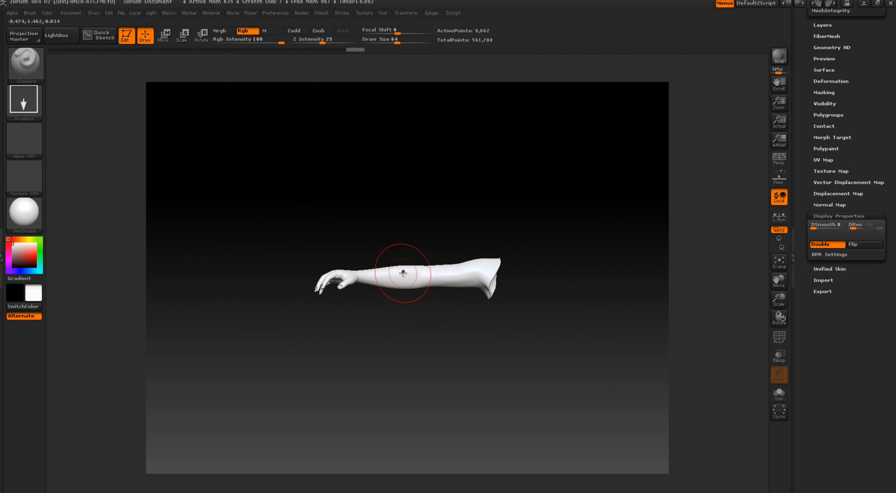
click(779, 269)
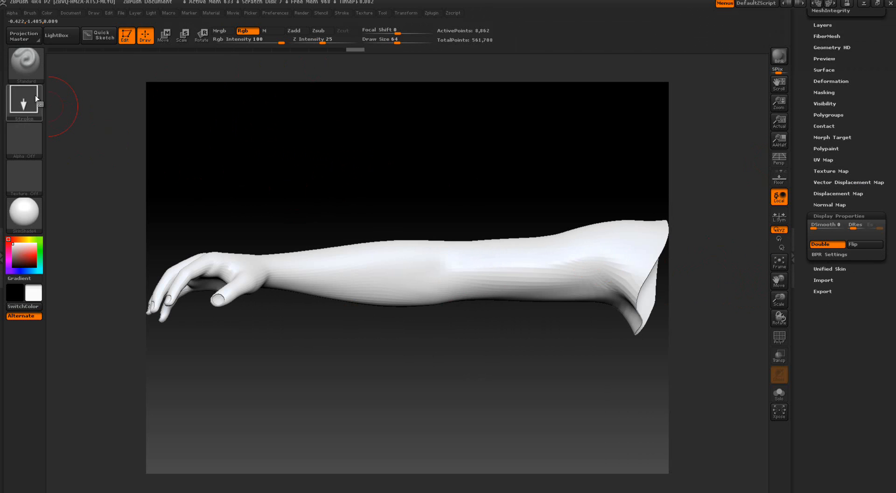
Drop the arm onto the canvas with Projection Master, with Colors, Double Sided and Fade enabled
click(18, 34)
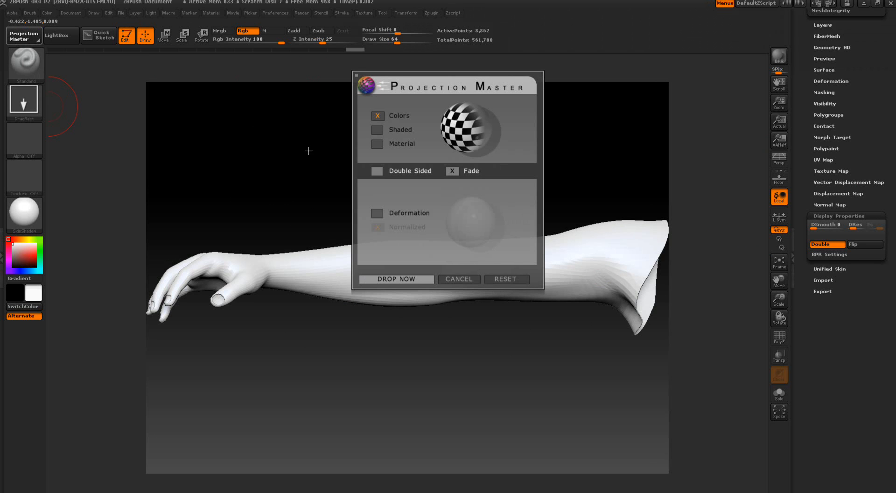
click(378, 171)
click(406, 279)
Set up the SimpleBrush with the DragRect stroke and the running-figure logo texture, Texture 30
drag(813, 110, 816, 252)
click(832, 141)
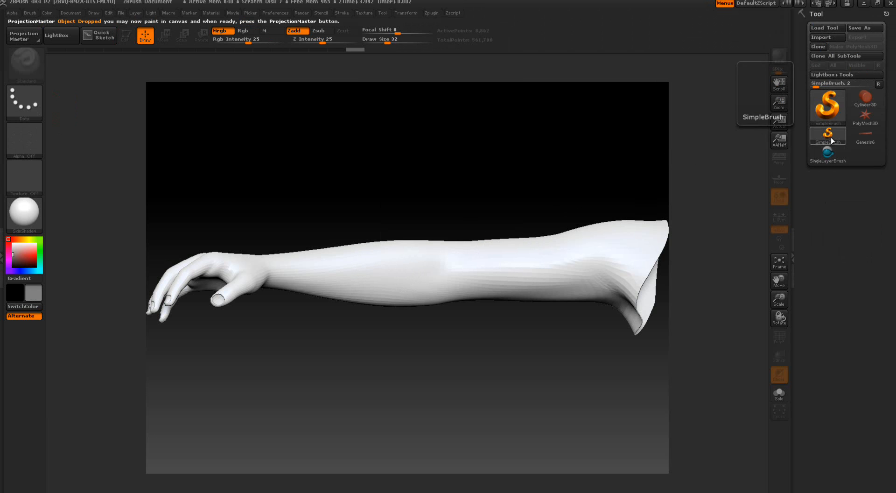
click(27, 107)
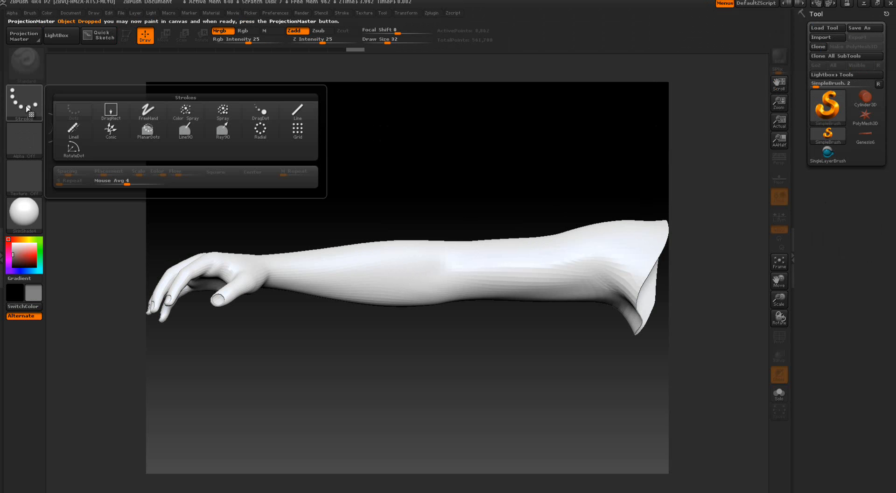
click(114, 110)
click(21, 147)
click(17, 160)
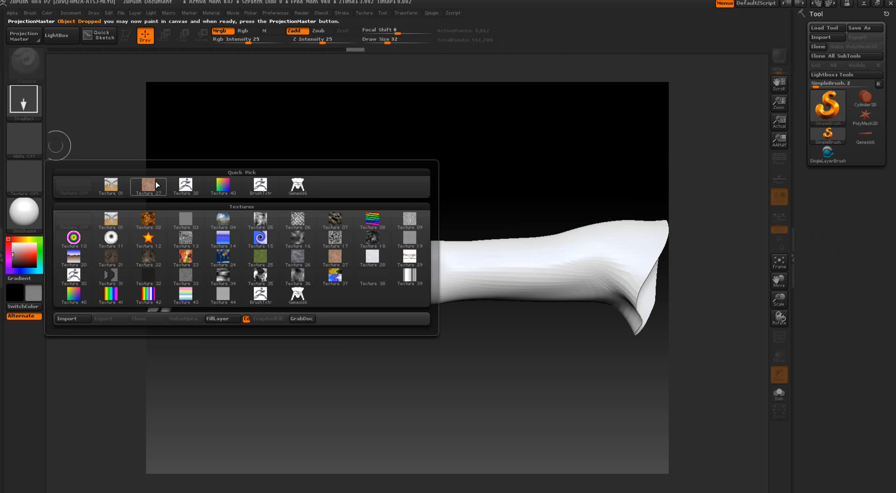
click(181, 185)
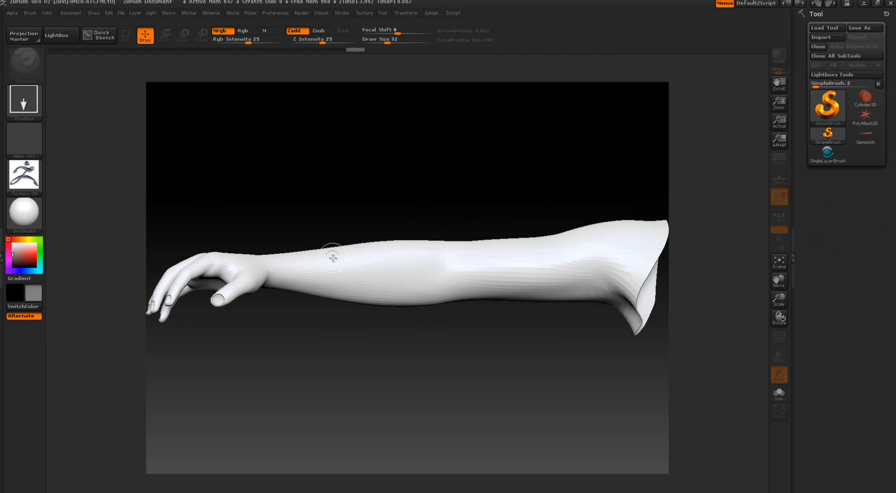
Stamp the logo texture across the forearm at RGB Intensity 100 and pick the arm back up with Projection Master
drag(253, 39, 286, 40)
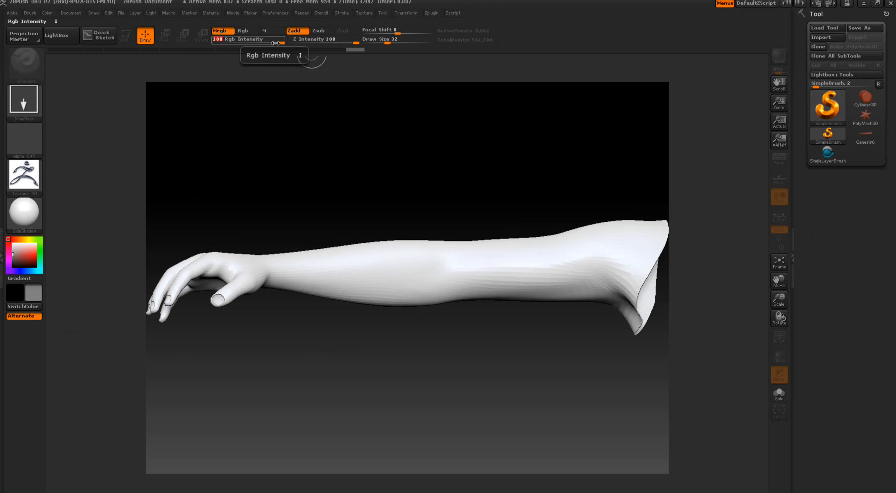
drag(380, 269, 383, 406)
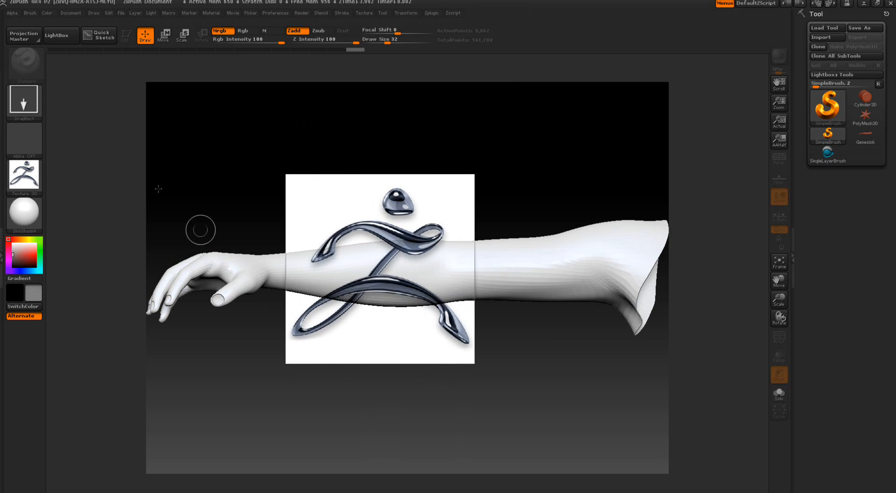
click(25, 38)
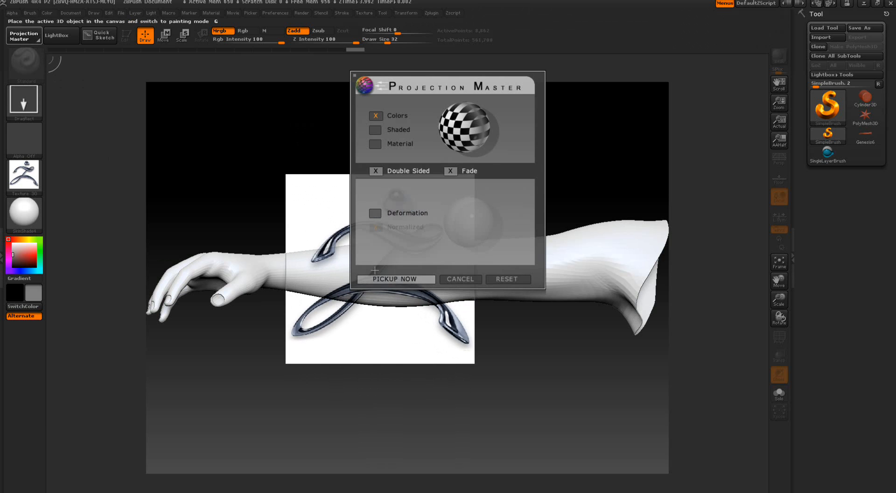
click(385, 279)
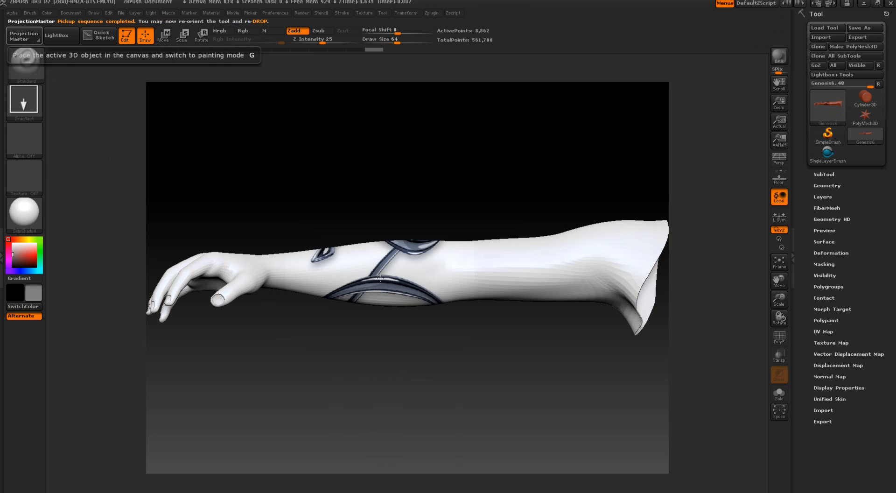
Examine how the projected texture looks on the arm at subdivision levels 1 and 4, and return to level 2
mouse_move(308, 185)
mouse_down()
mouse_move(378, 200)
mouse_move(310, 194)
mouse_up()
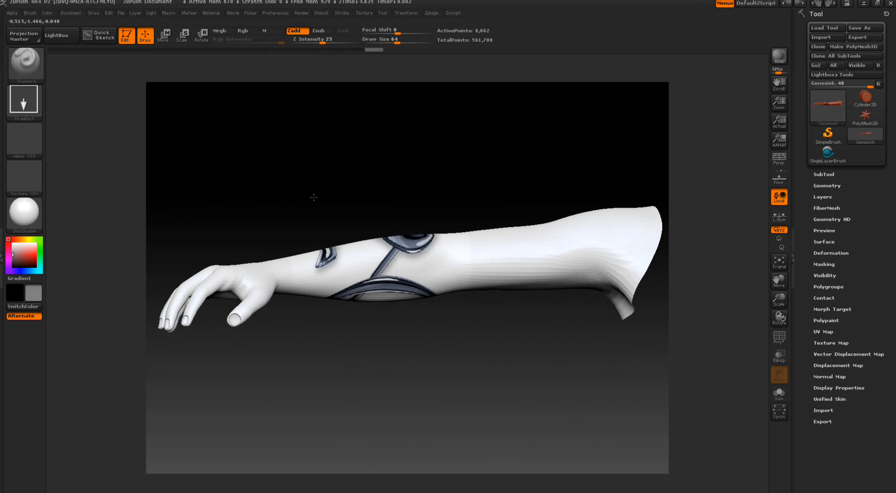
click(818, 186)
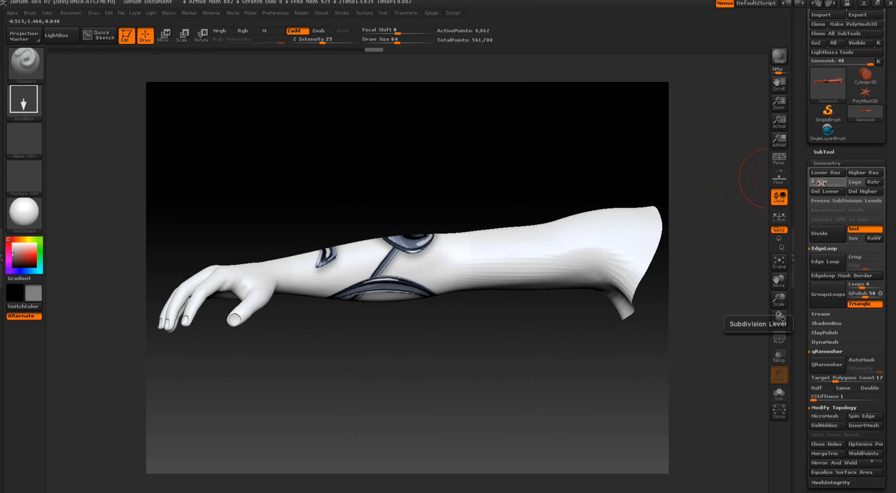
click(814, 183)
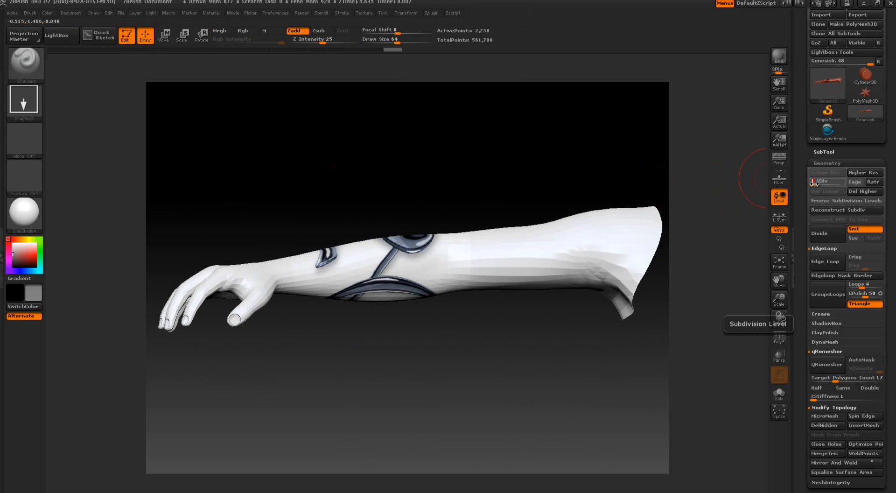
drag(820, 183, 831, 184)
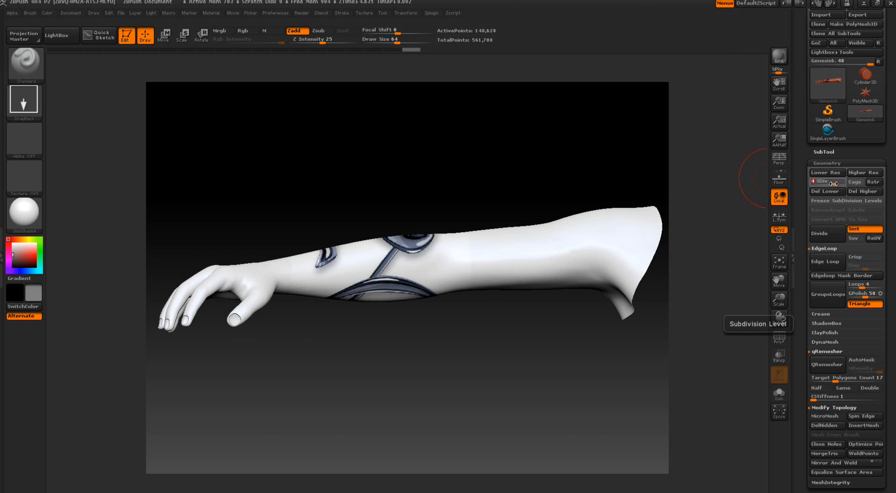
drag(833, 183, 813, 183)
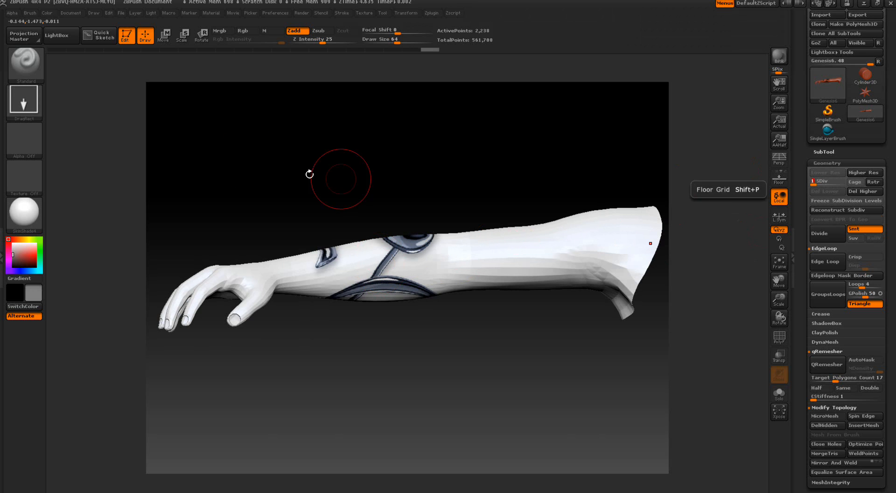
click(822, 181)
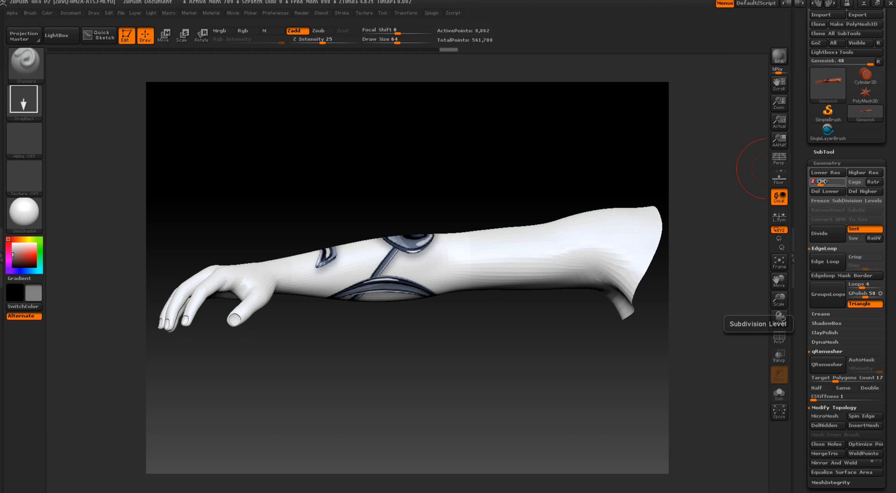
Try projecting the logo onto the upper arm with the arm zoomed out to a small size, and undo the projection
drag(536, 350, 530, 392)
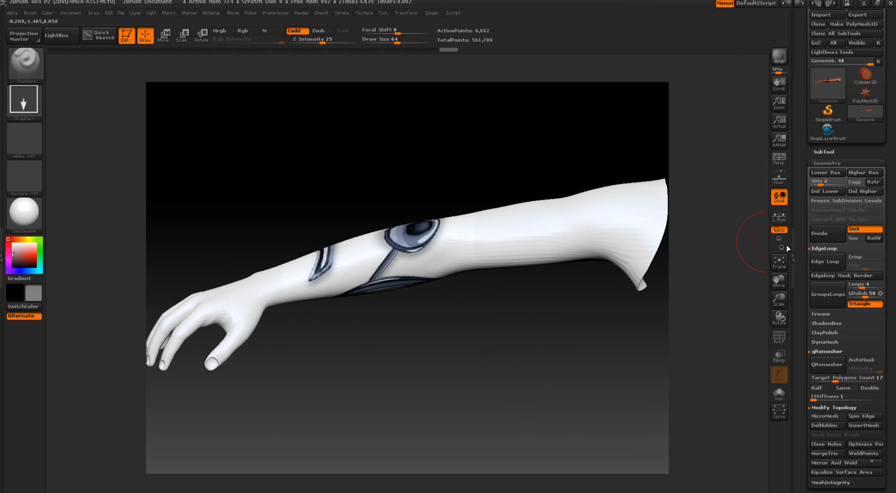
click(777, 269)
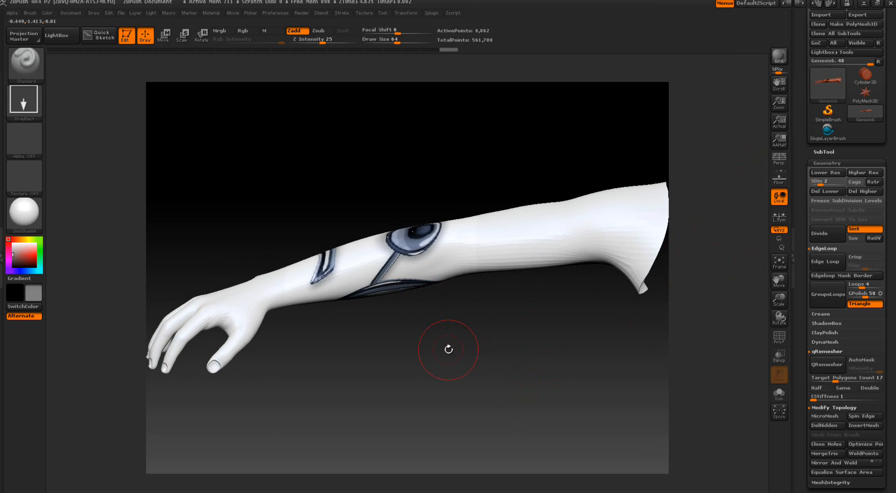
drag(458, 362, 426, 172)
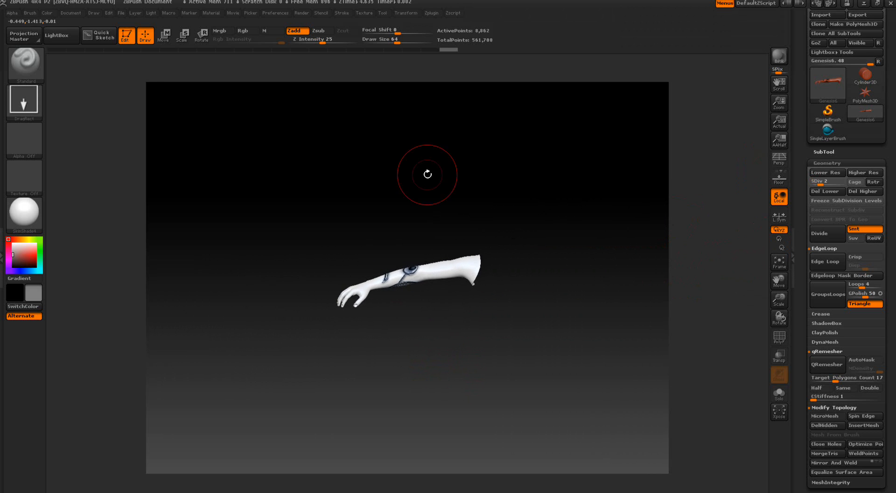
click(23, 36)
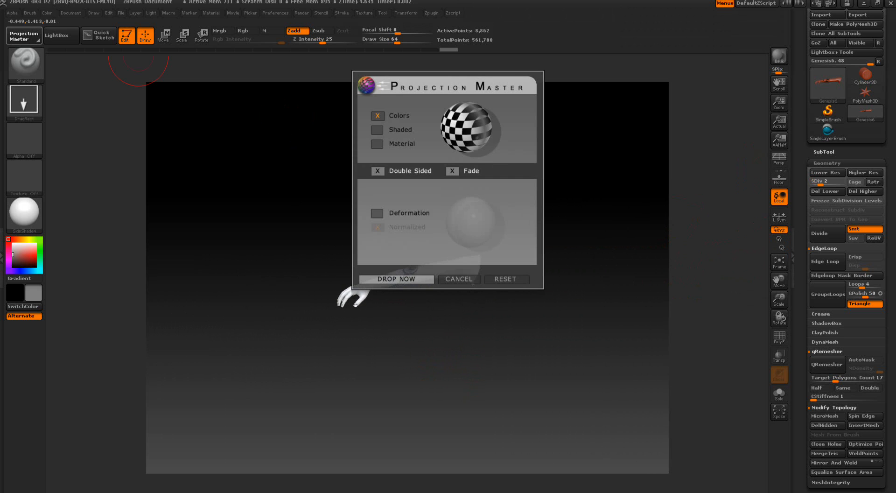
click(396, 279)
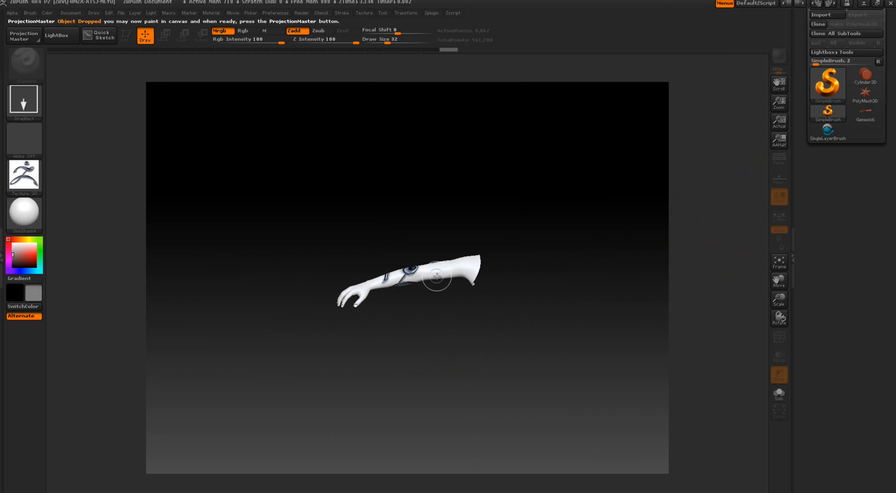
drag(440, 270, 438, 302)
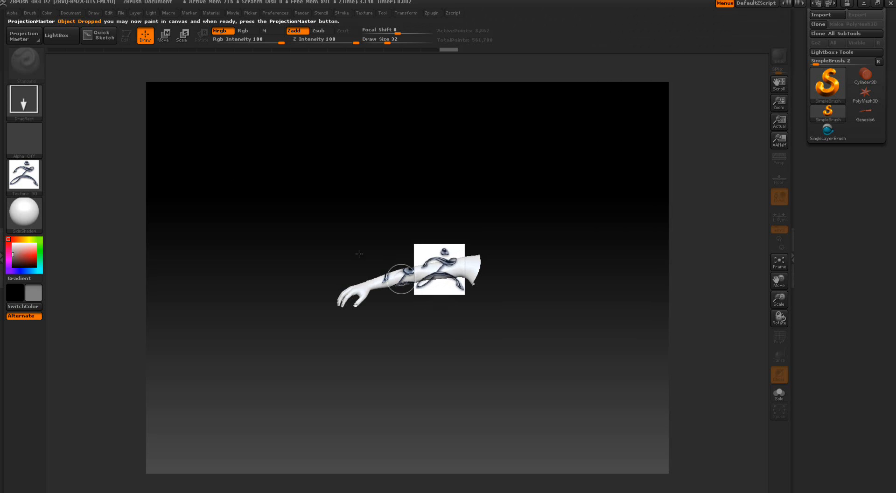
click(21, 41)
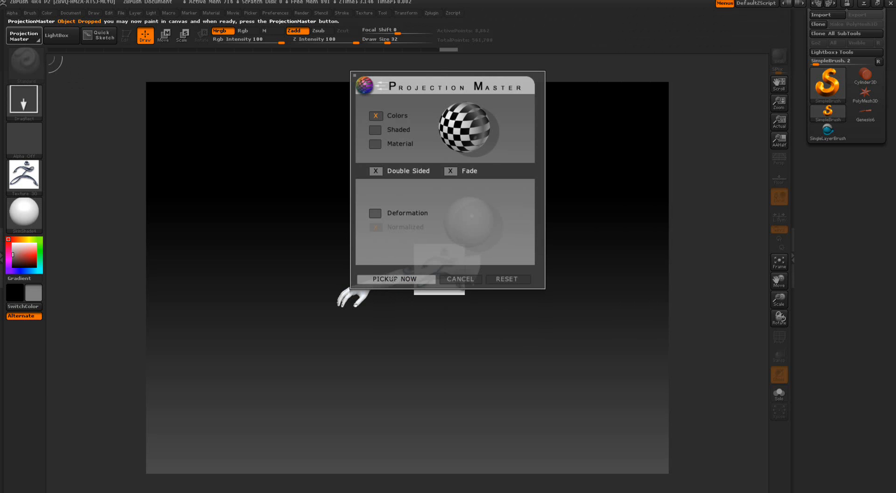
click(393, 279)
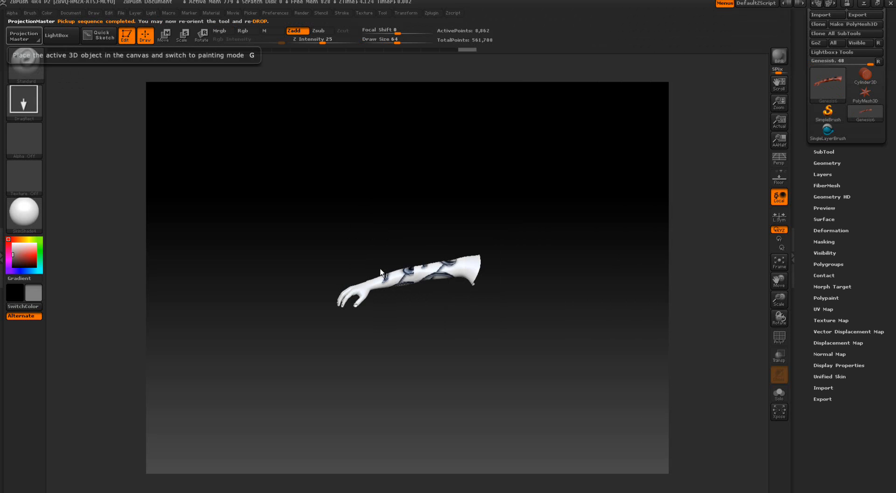
key(f)
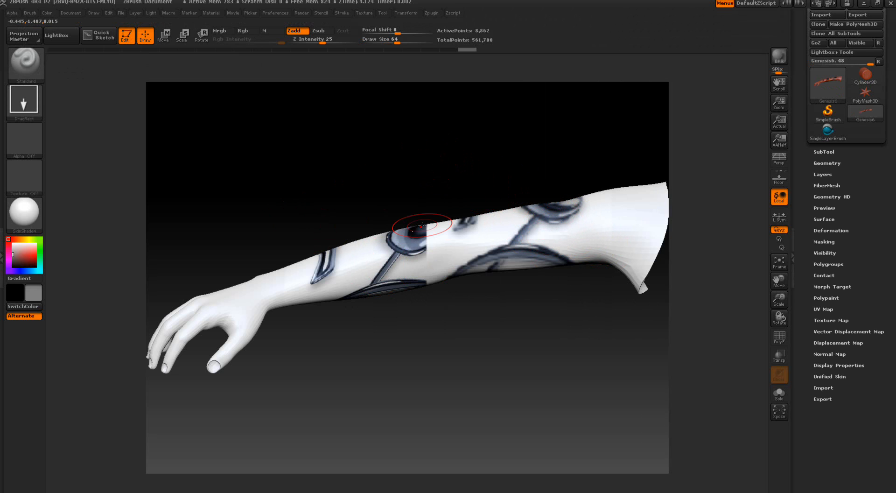
key(ctrl+z)
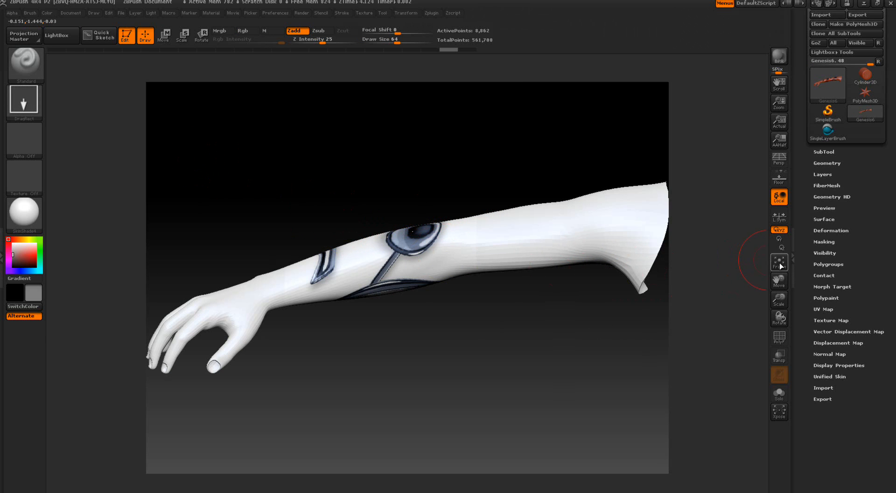
Drop the framed arm with Projection Master, stamp the logo over the upper arm, and pick the arm up
click(25, 35)
click(387, 279)
drag(519, 233, 526, 371)
click(20, 39)
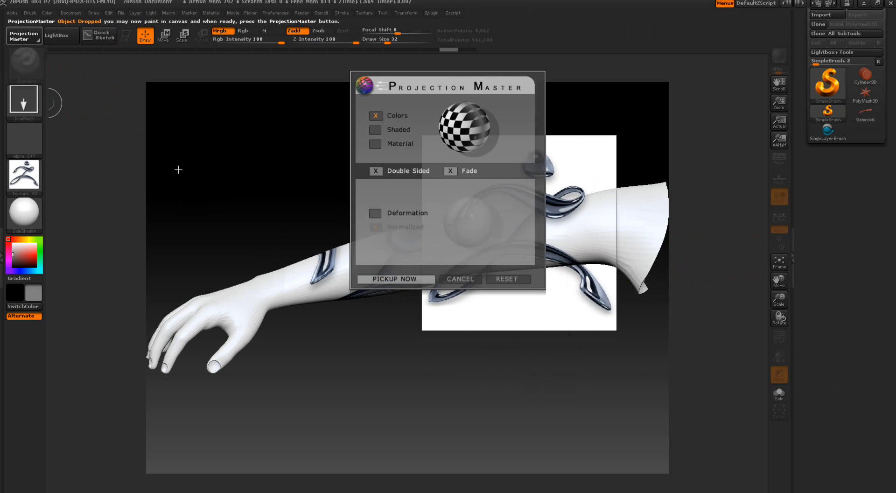
click(364, 279)
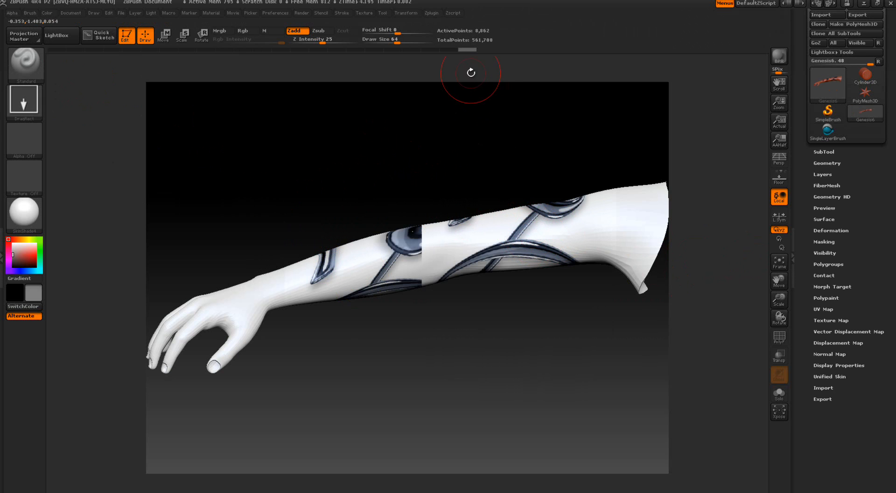
Raise the arm to subdivision level 5 and preview its texture map
click(821, 162)
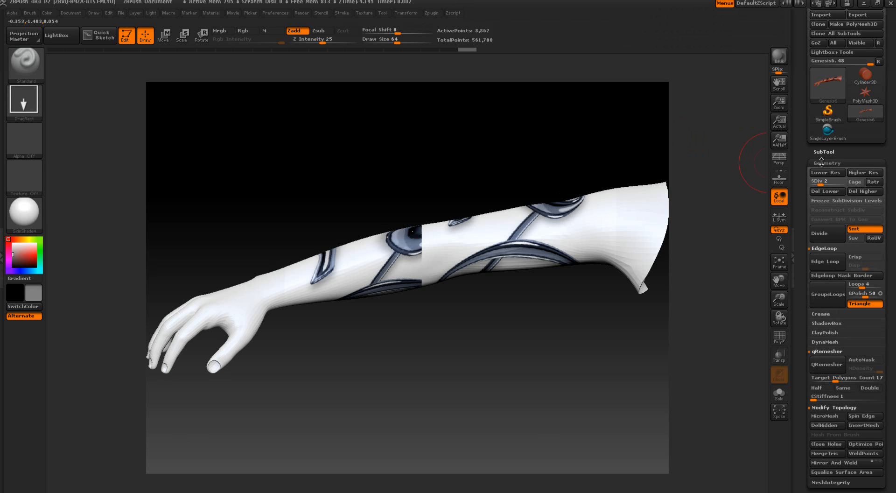
drag(821, 183, 799, 63)
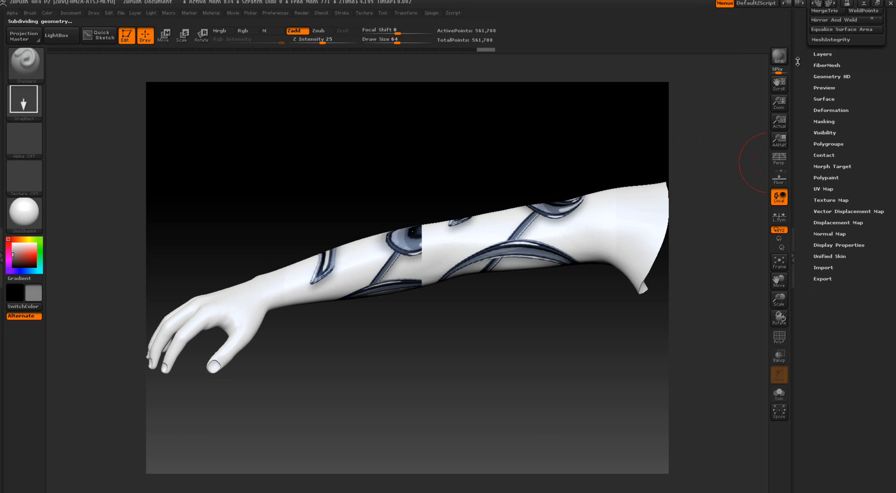
click(819, 178)
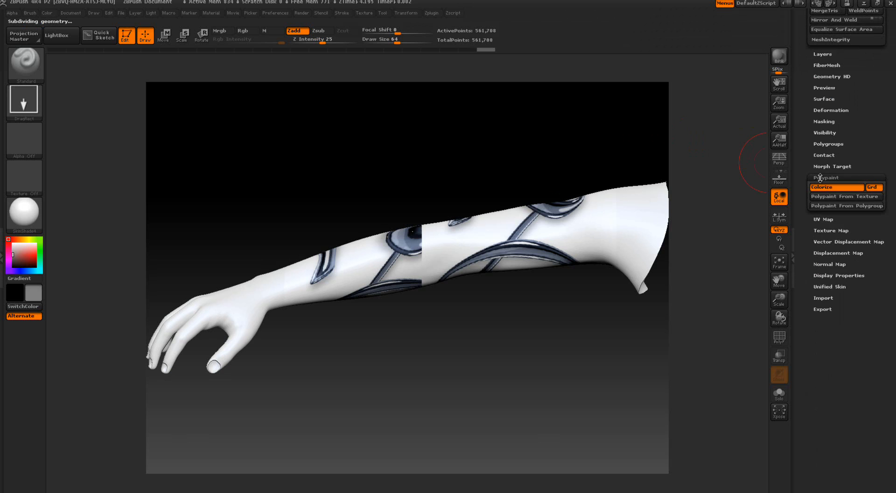
click(823, 232)
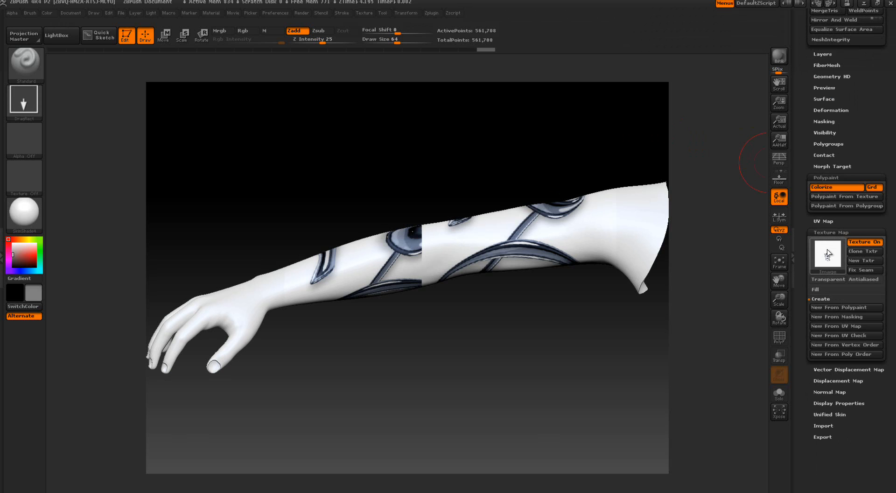
mouse_move(827, 254)
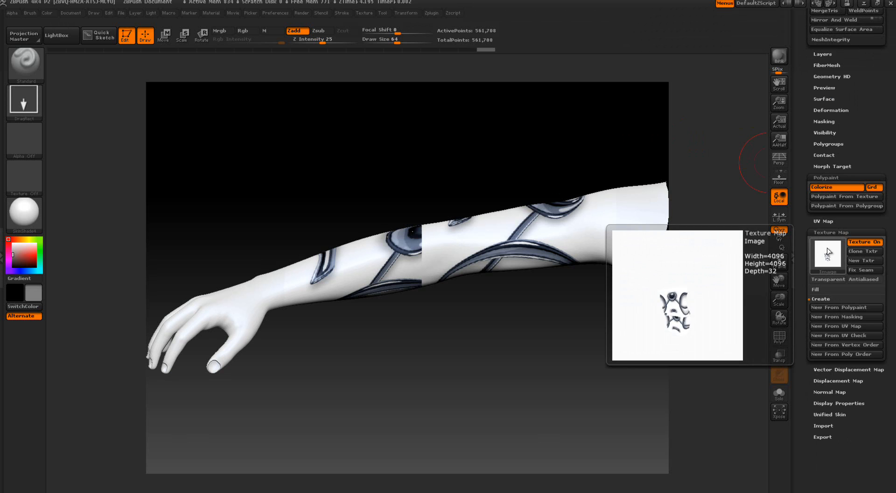
Enable the Mrgb channel and convert the arm's texture map to polypaint
click(819, 200)
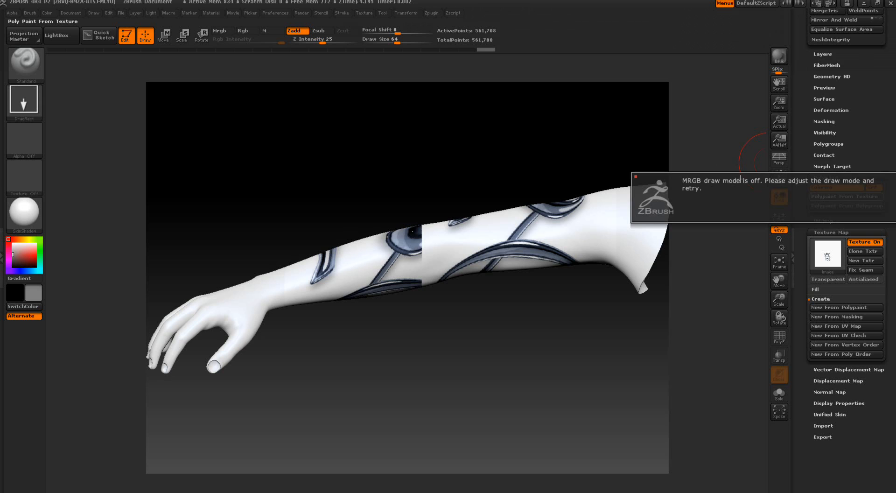
click(223, 30)
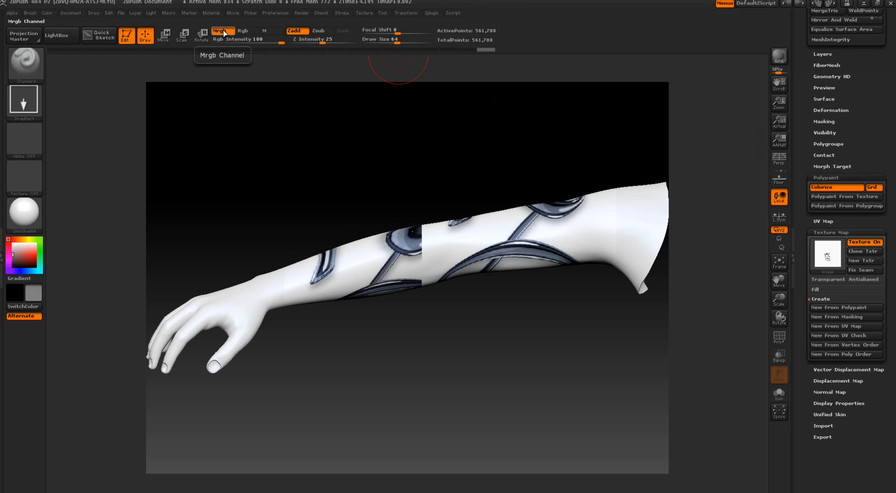
click(840, 198)
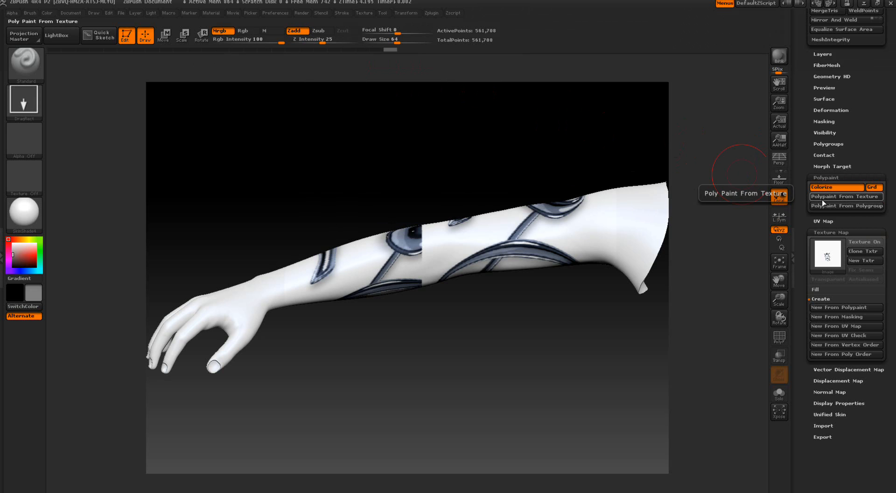
scroll(800, 264, up, 5)
scroll(800, 264, up, 5)
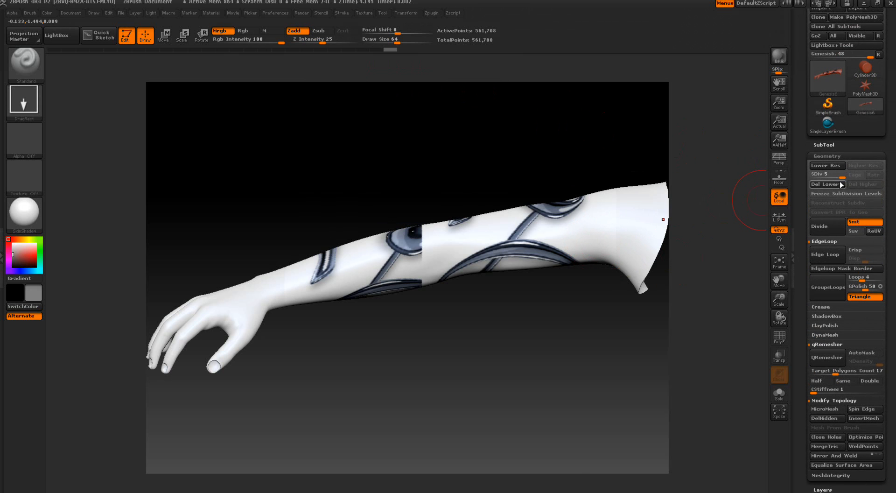
Turn on the arm's texture map and compare its display at subdivision levels 1 and 5
mouse_move(839, 177)
mouse_down()
mouse_move(815, 176)
mouse_move(839, 176)
mouse_up()
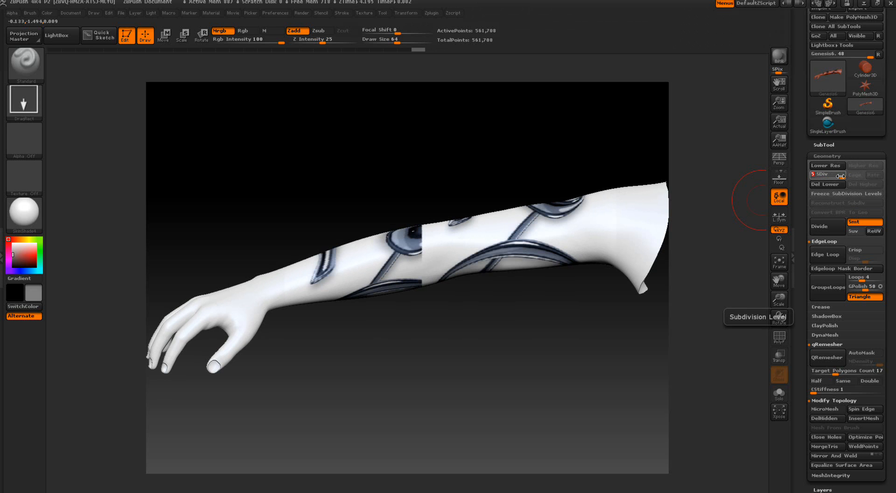
scroll(804, 170, down, 7)
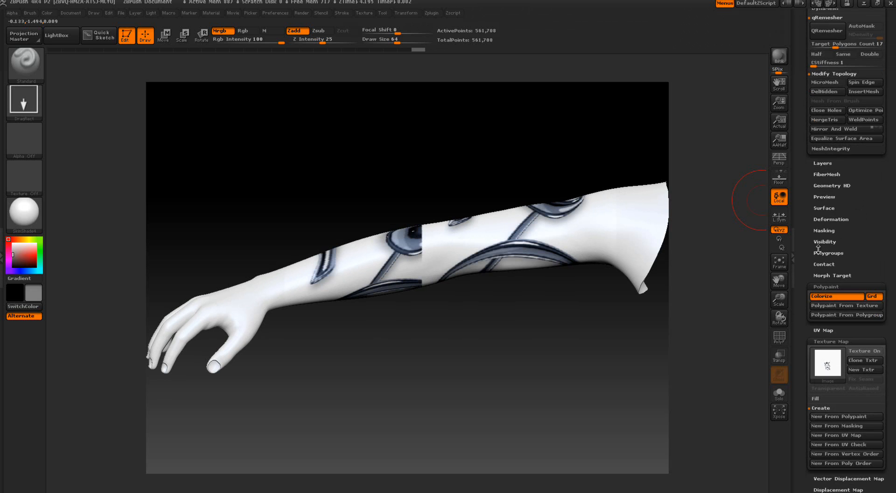
click(862, 351)
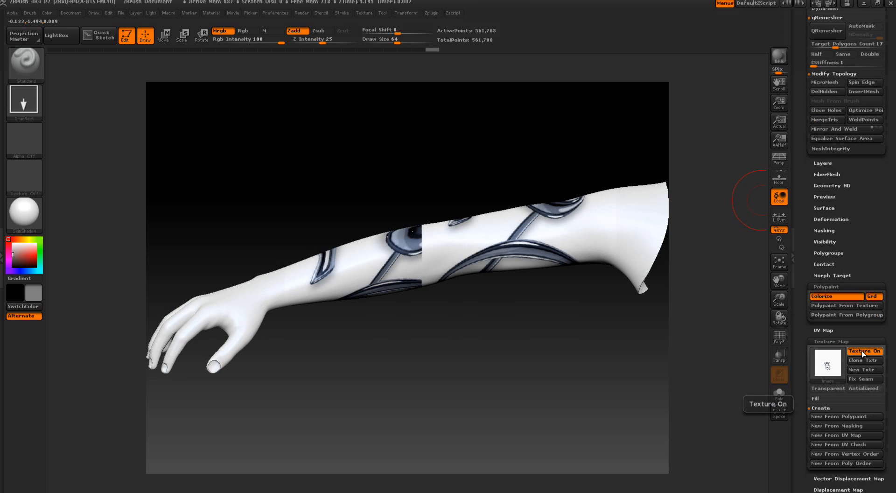
scroll(804, 214, up, 8)
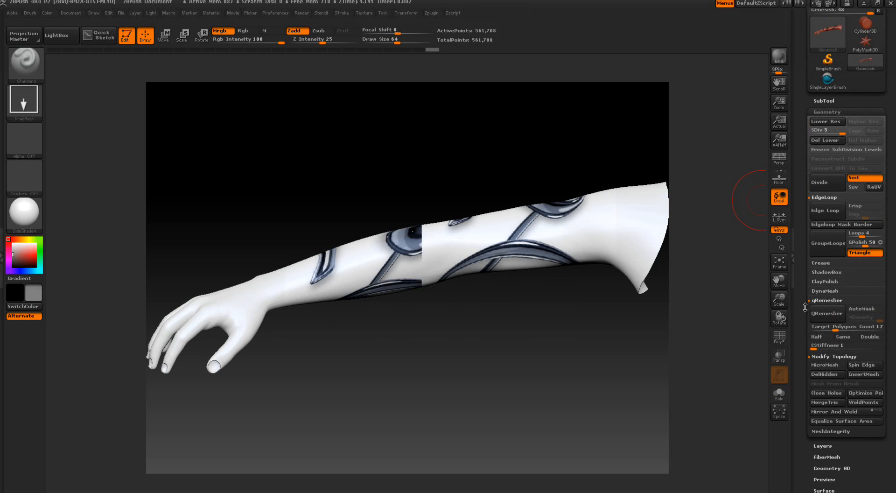
click(846, 214)
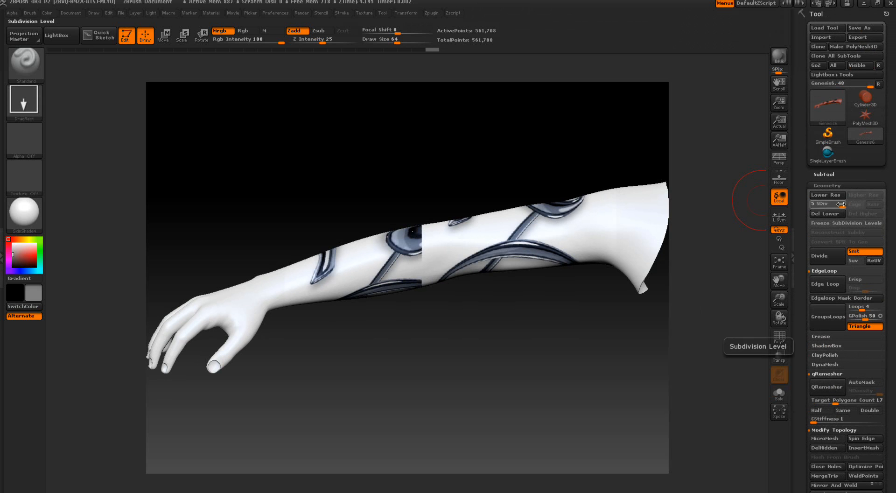
click(814, 204)
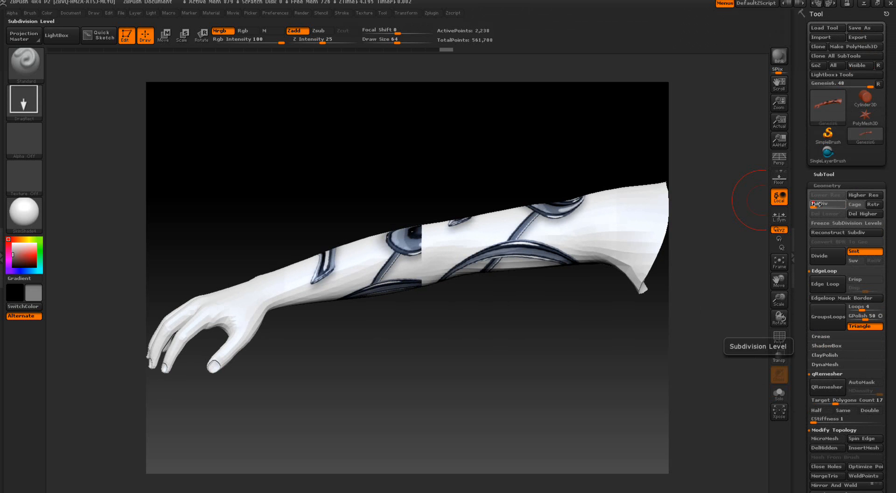
click(845, 204)
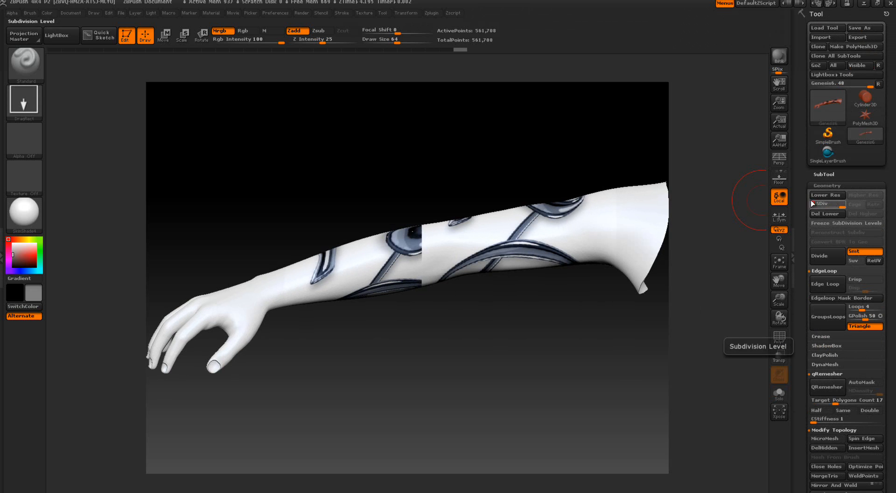
Toggle the arm's texture map to compare it with the polypaint, leaving the texture map off
scroll(801, 142, down, 2)
scroll(801, 142, down, 10)
click(860, 282)
click(860, 282)
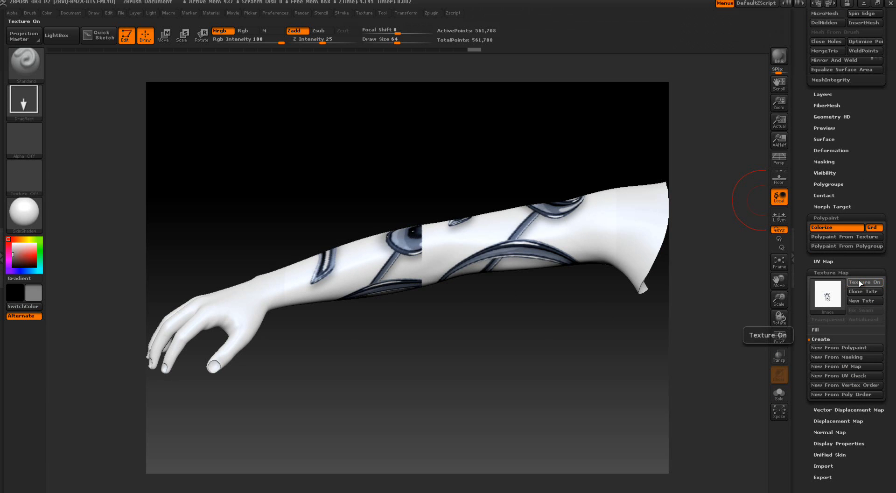
Create a new texture map for the arm from its polypaint and preview the map
scroll(804, 168, up, 6)
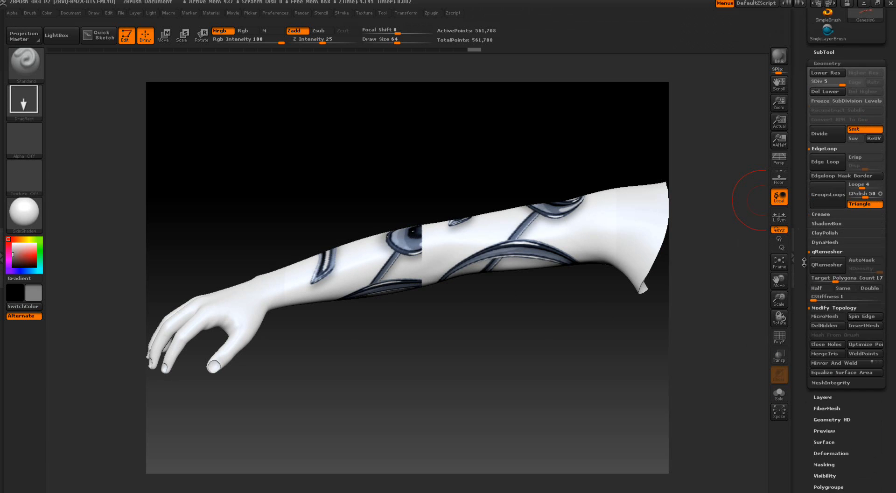
scroll(804, 262, up, 2)
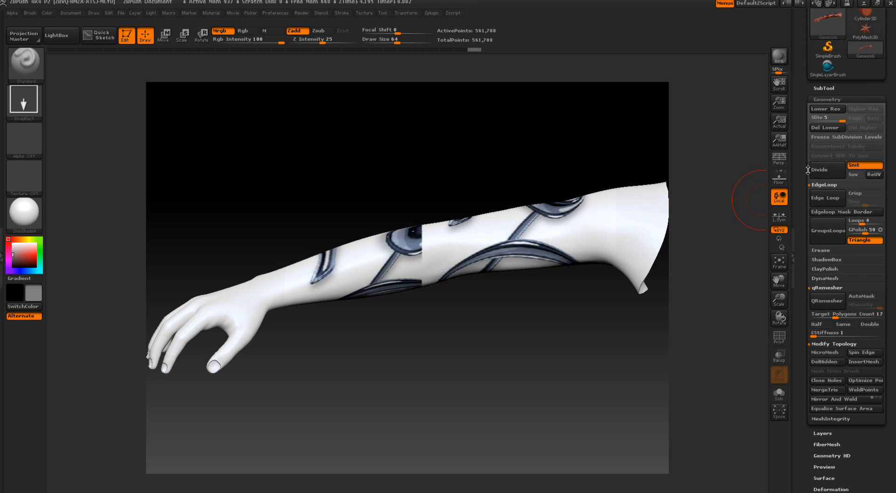
scroll(800, 173, down, 10)
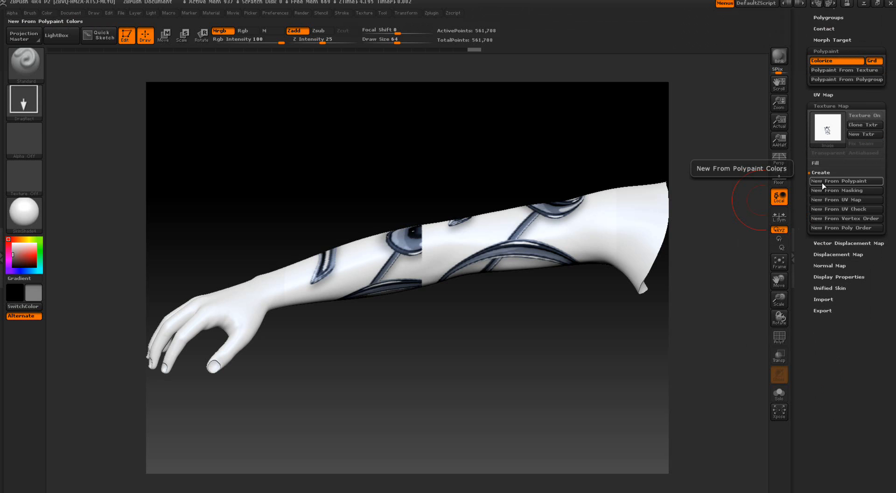
click(822, 182)
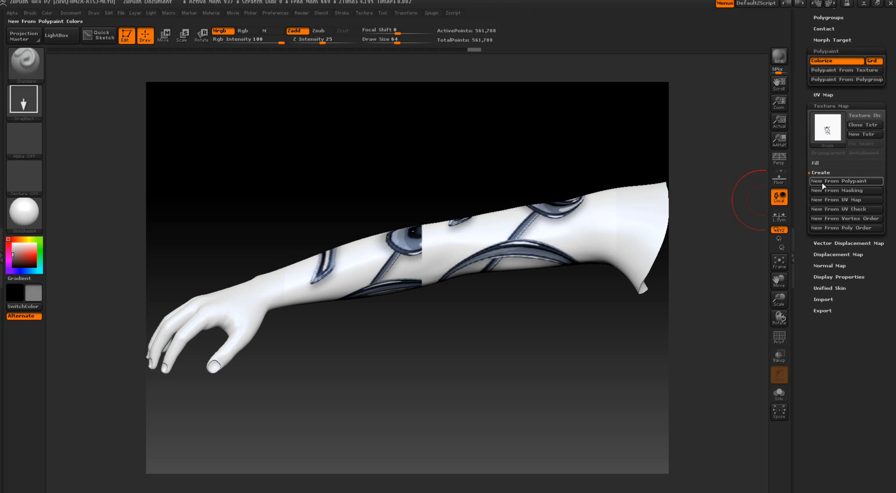
mouse_move(828, 128)
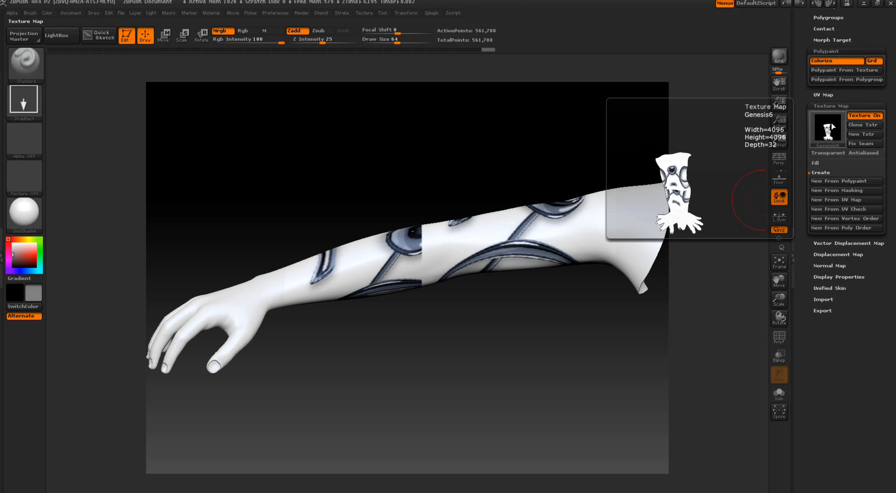
Clone the arm's new texture map into the texture library and flip the copy vertically
click(855, 125)
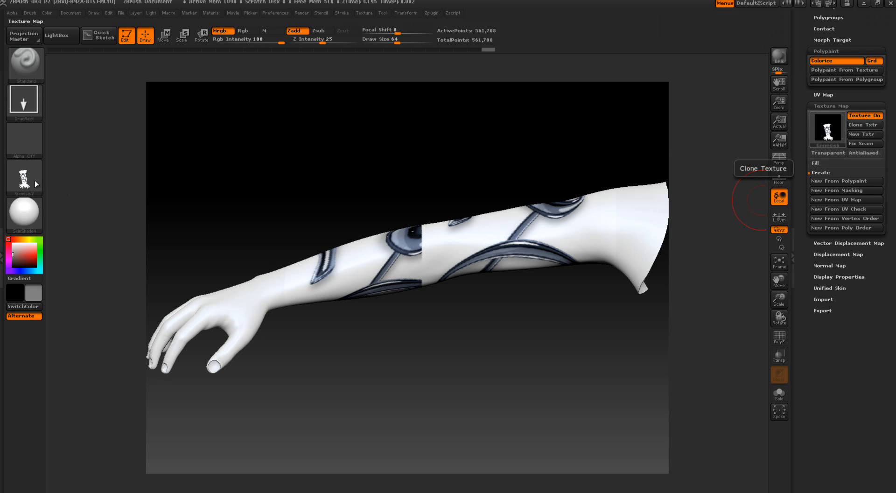
mouse_move(35, 181)
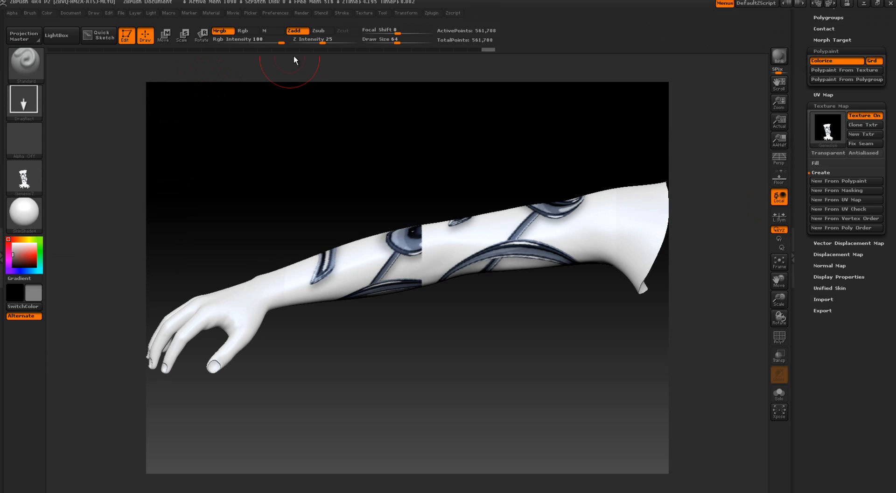
click(368, 14)
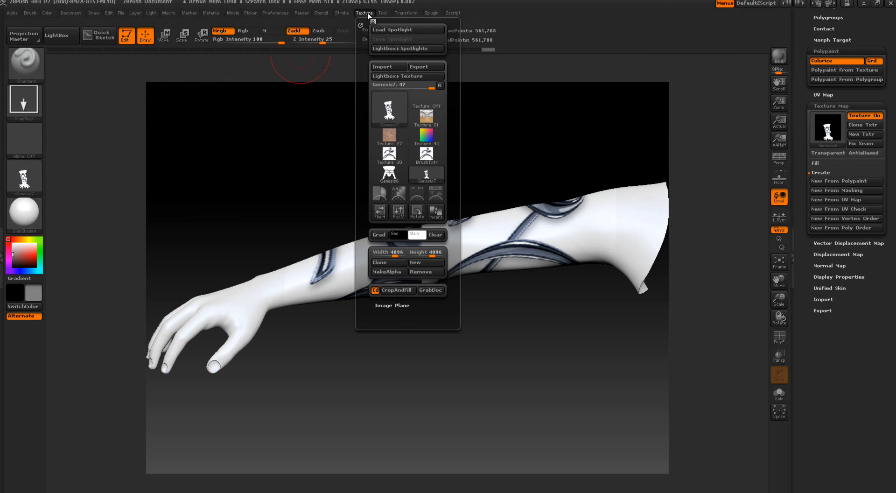
click(398, 212)
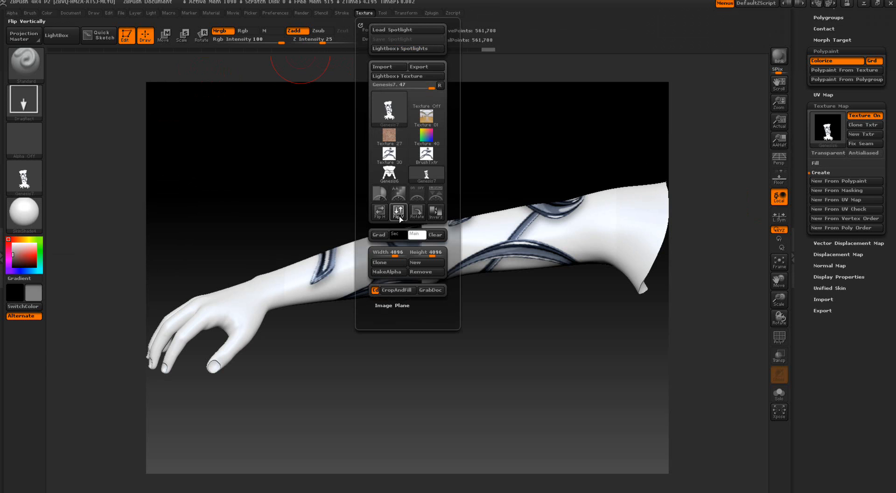